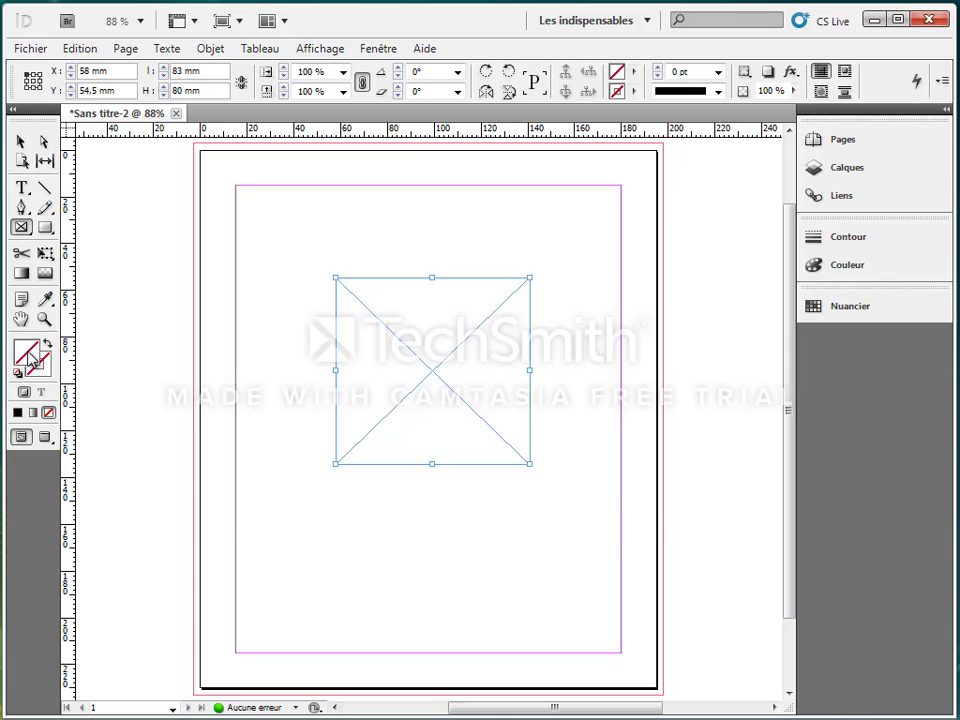
Set the selected frame's fill colour to dark blue (R 35, V 63, B 112) in the colour picker.
double_click(37, 362)
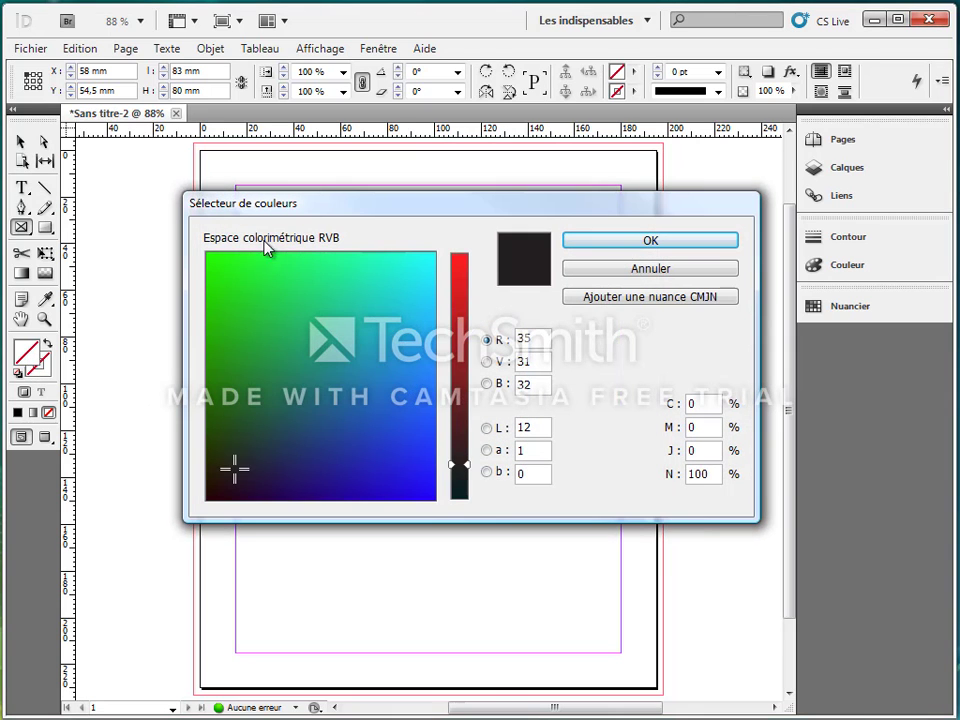
drag(221, 208, 223, 156)
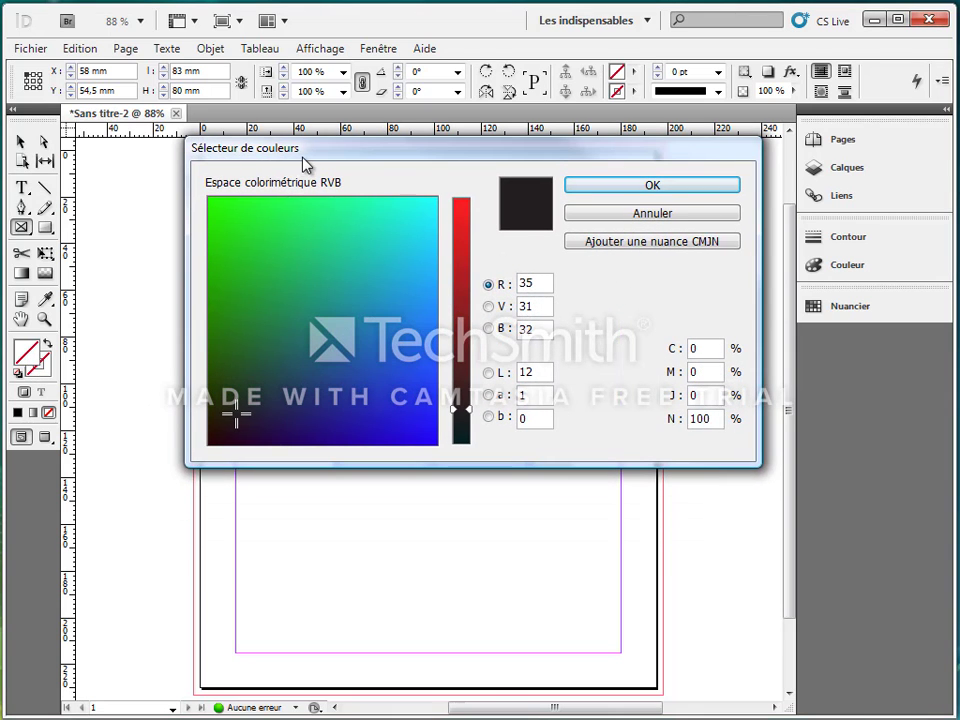
click(308, 380)
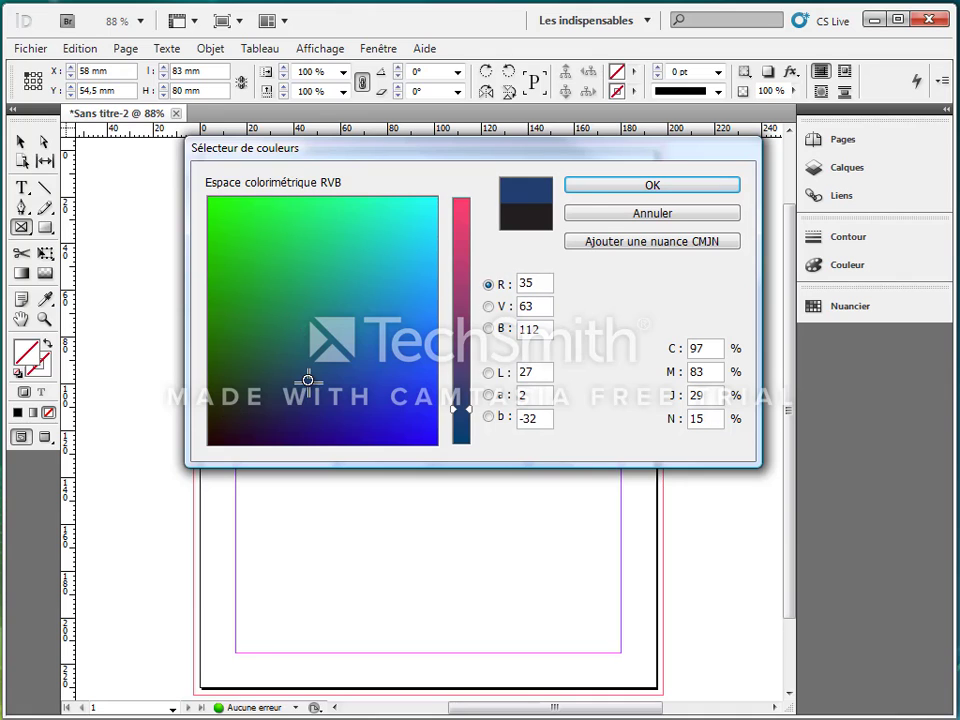
click(580, 188)
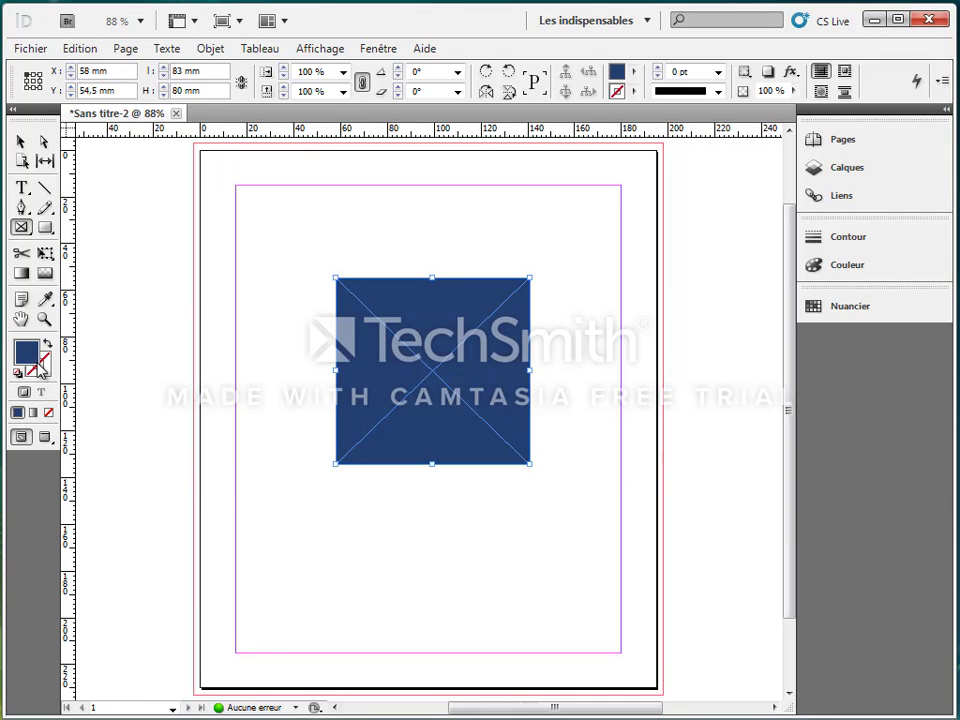
Set the frame's stroke colour to green (R 35, V 117, B 19) in the colour picker.
double_click(27, 352)
click(226, 331)
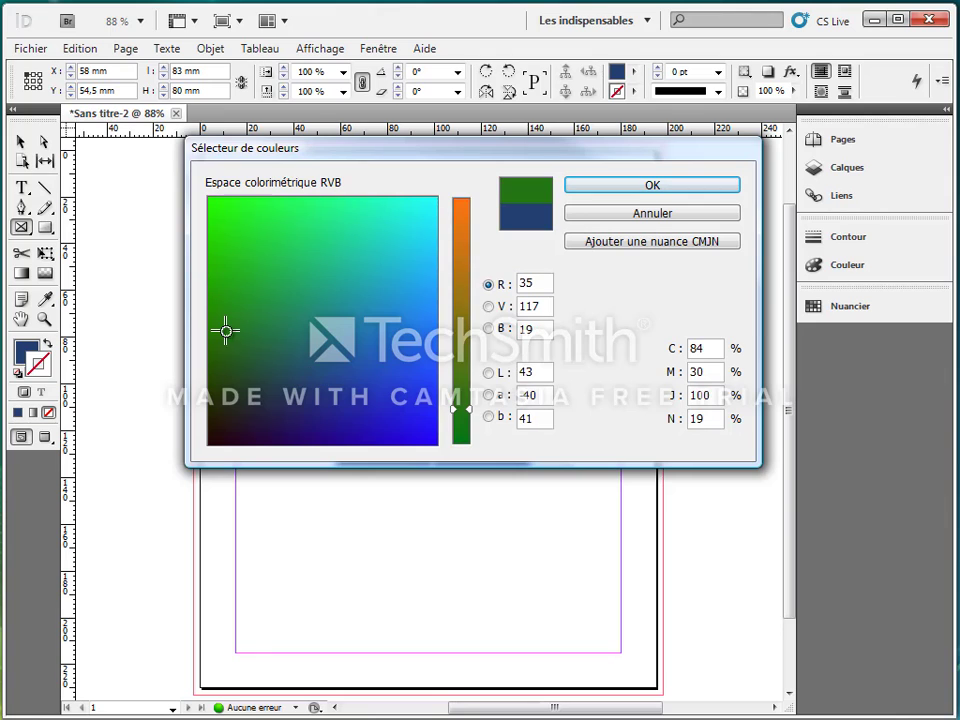
click(617, 190)
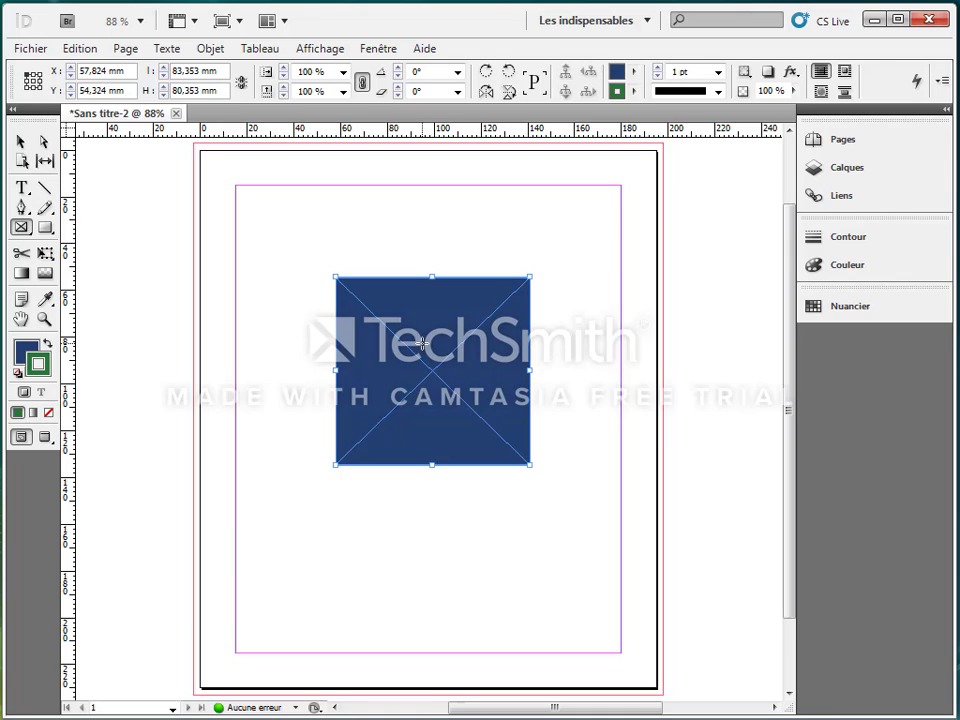
Set the frame's stroke weight to 30 pt and keep the Continu stroke type.
click(632, 74)
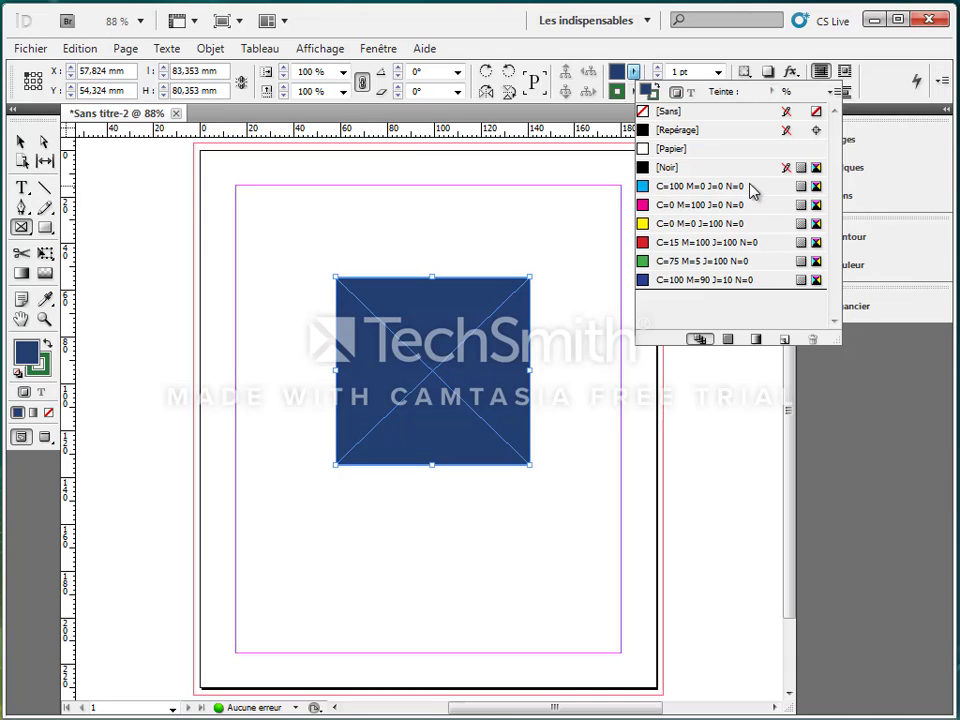
click(657, 47)
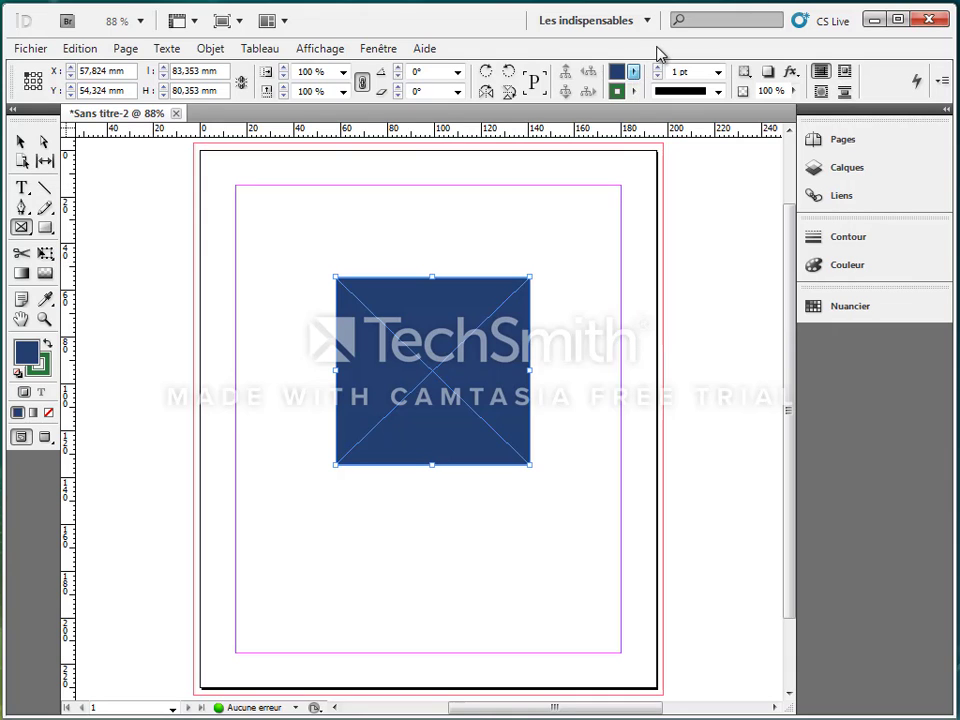
click(717, 74)
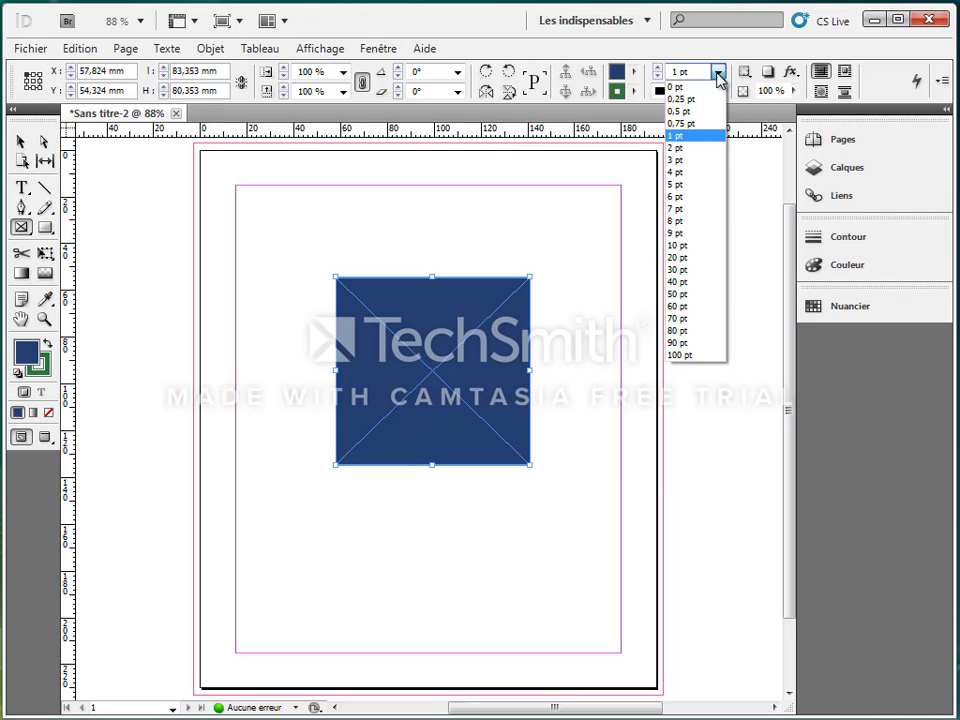
click(692, 271)
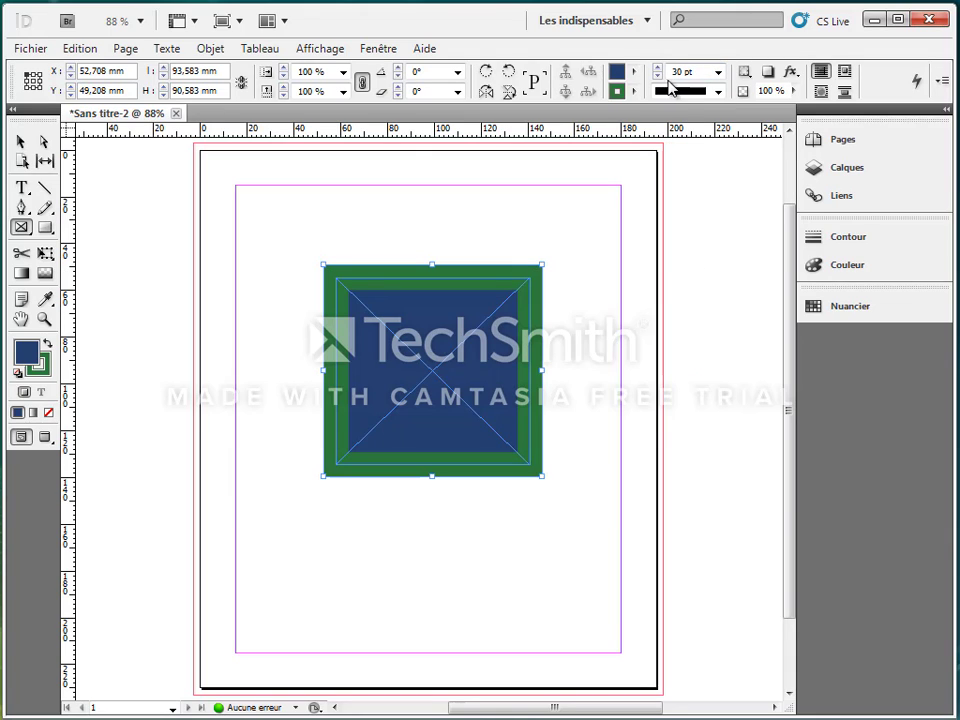
click(719, 92)
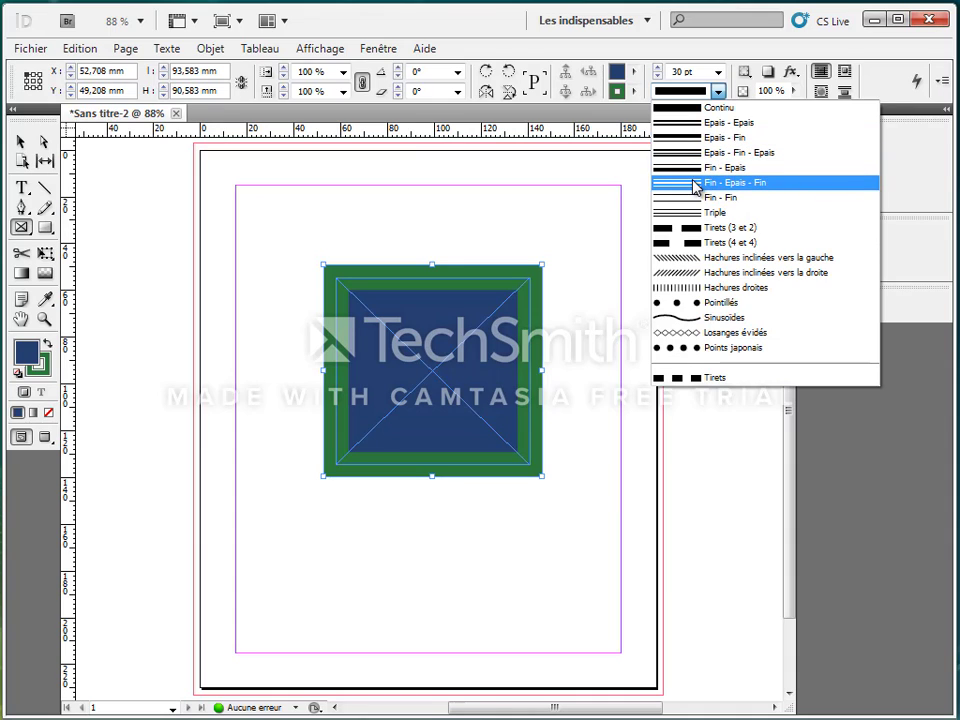
click(705, 110)
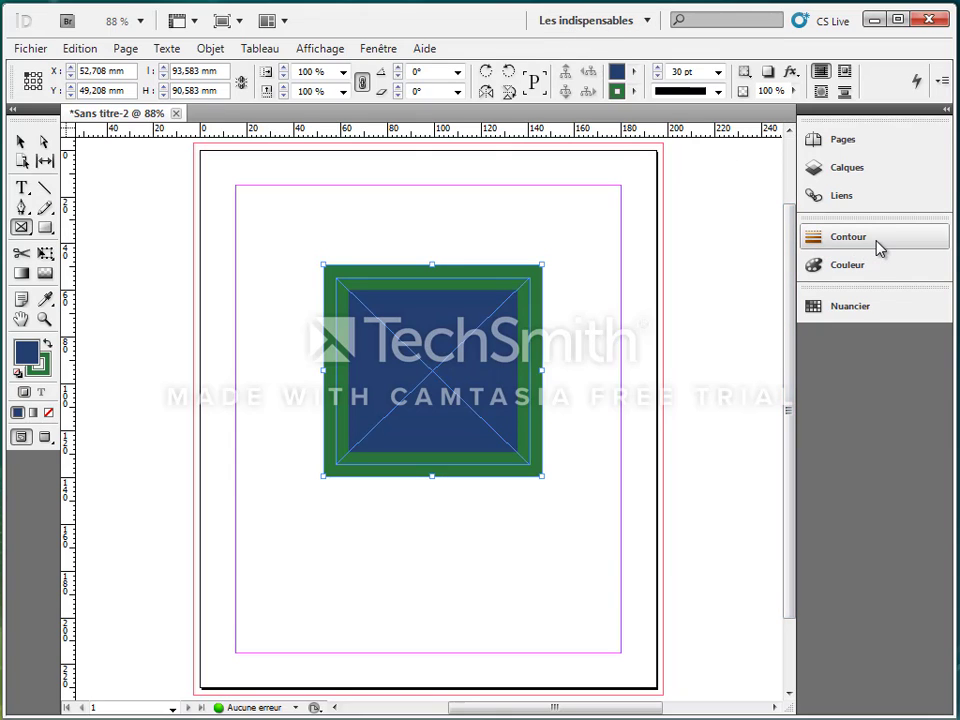
Open the Contour panel and, after trying the cap options, set the stroke end cap to round.
click(376, 50)
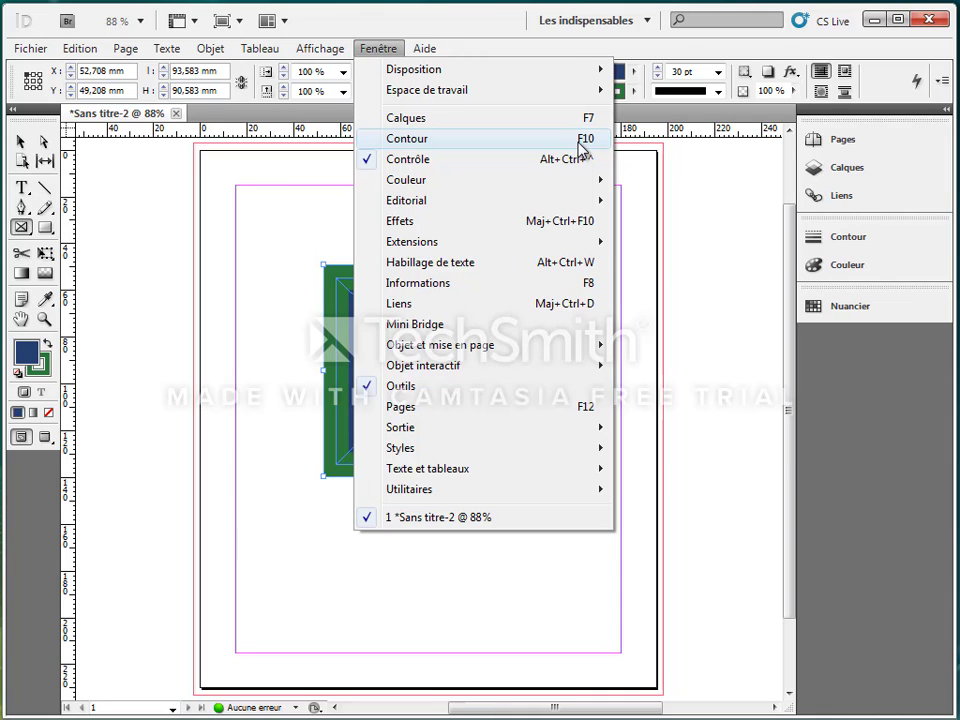
click(583, 146)
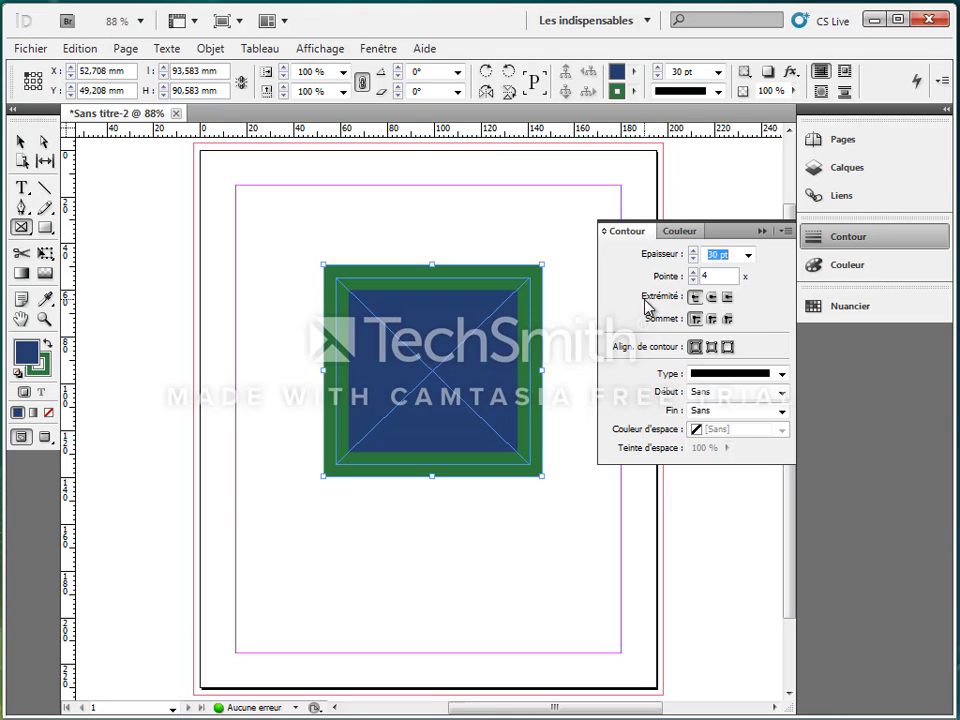
click(725, 299)
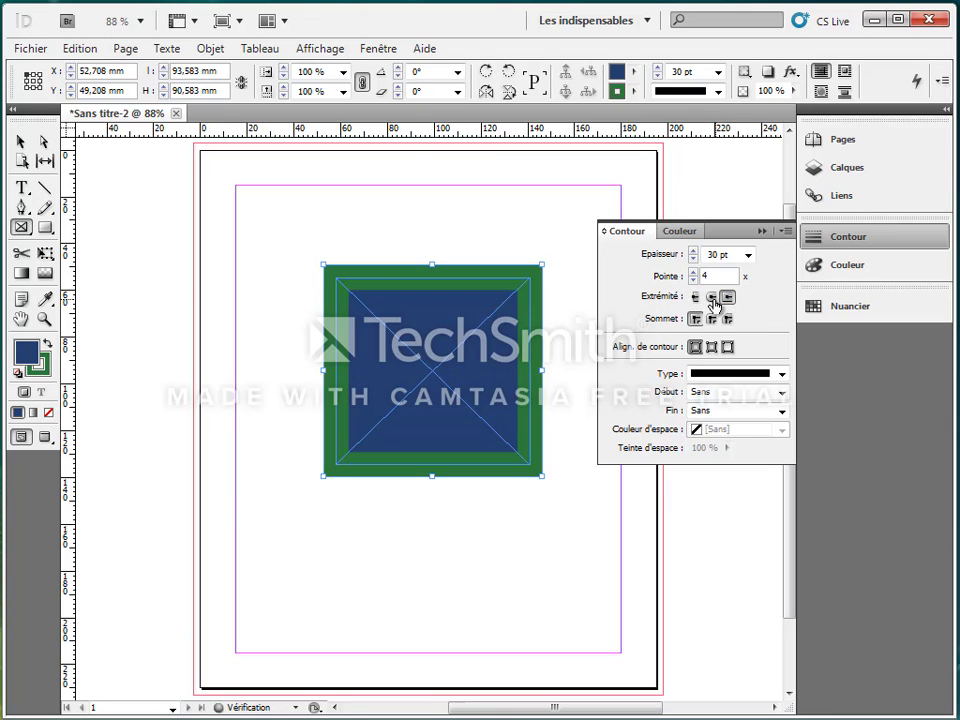
click(711, 299)
click(695, 299)
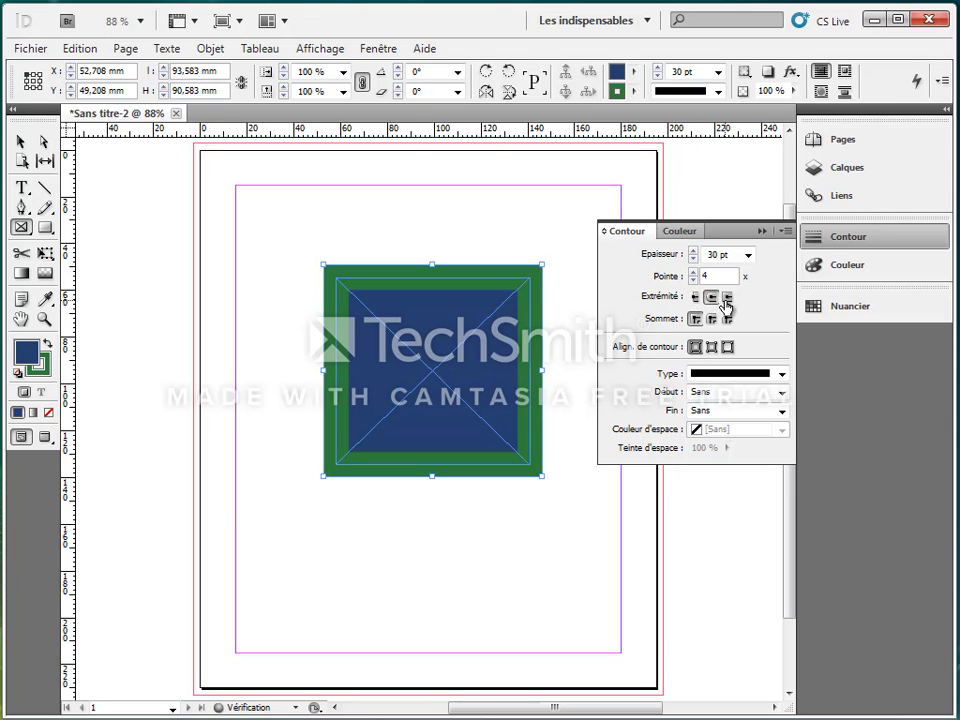
click(709, 299)
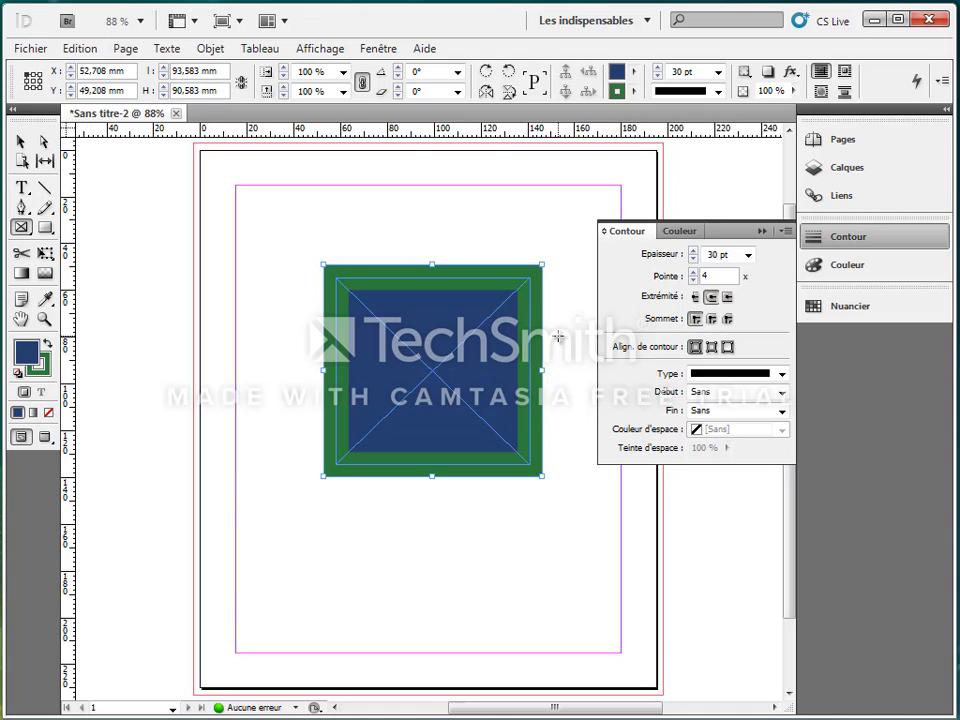
Try the round and bevel stroke joins, then set the join back to miter.
click(711, 318)
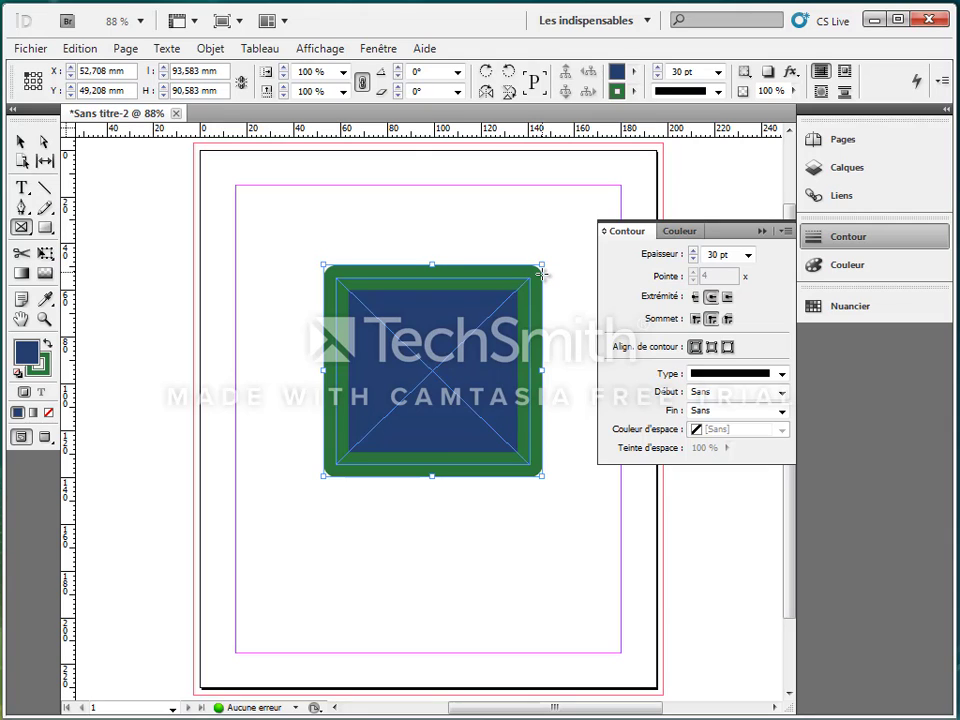
click(727, 318)
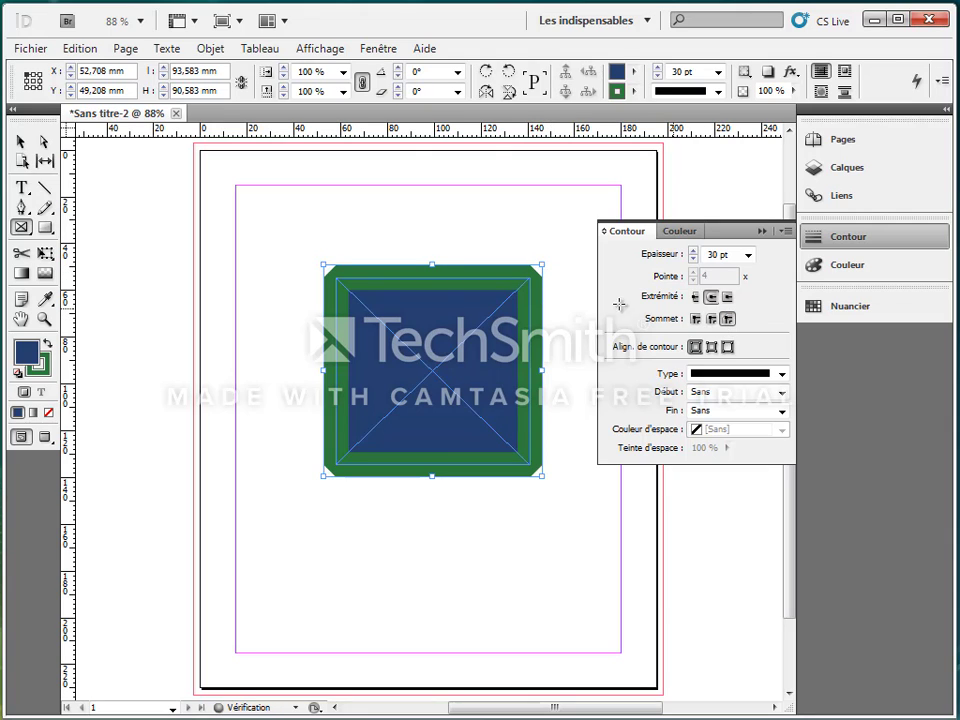
click(697, 318)
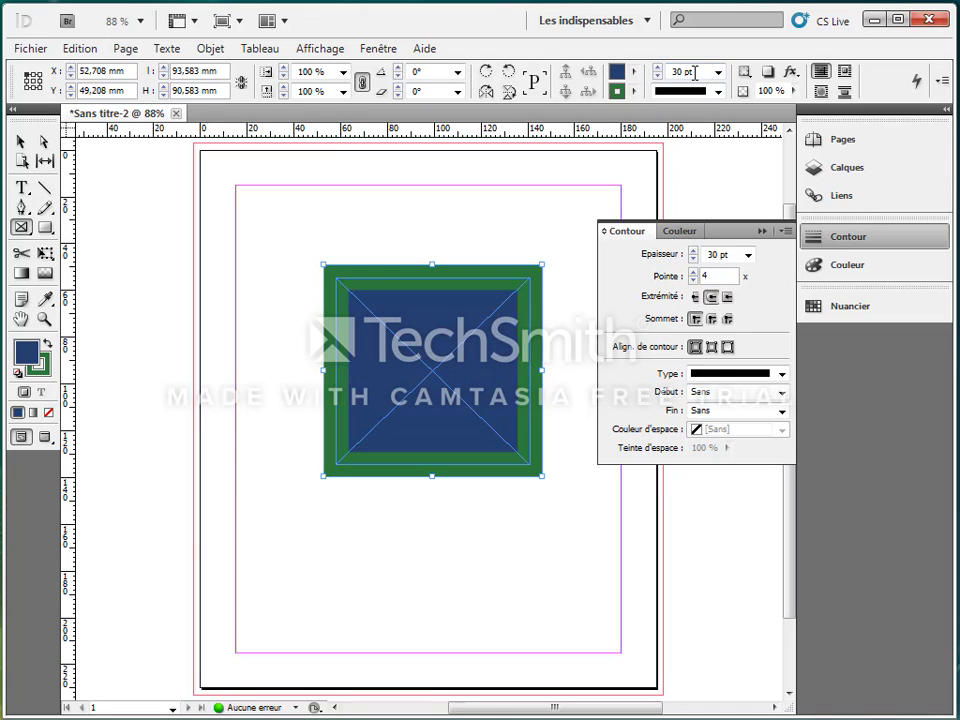
Try aligning the stroke inside and outside the frame, then align it back to the centre.
click(712, 347)
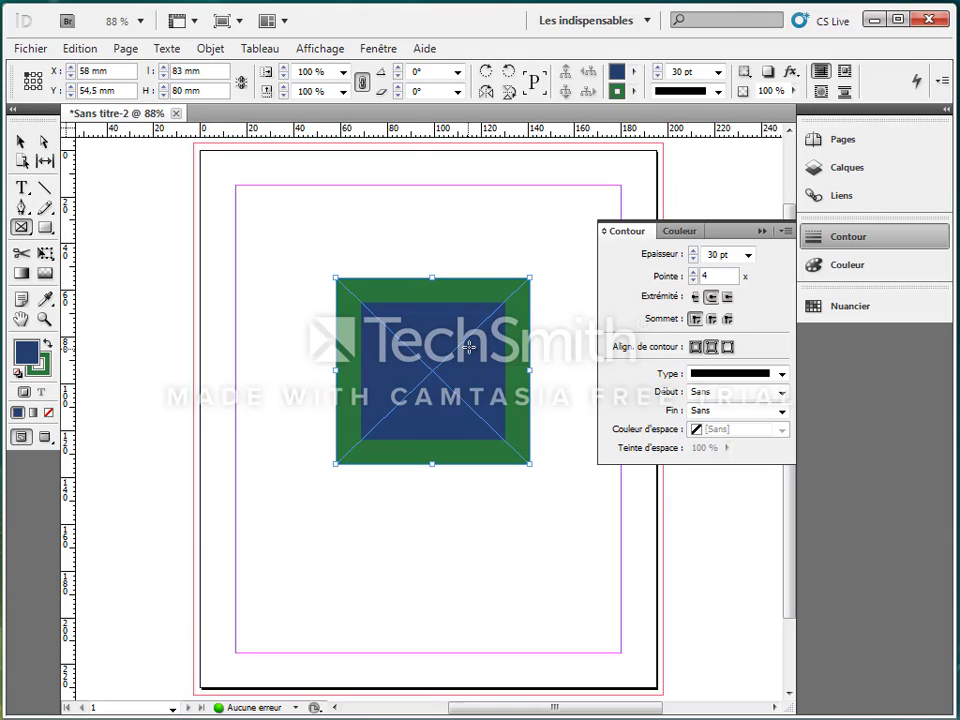
click(727, 347)
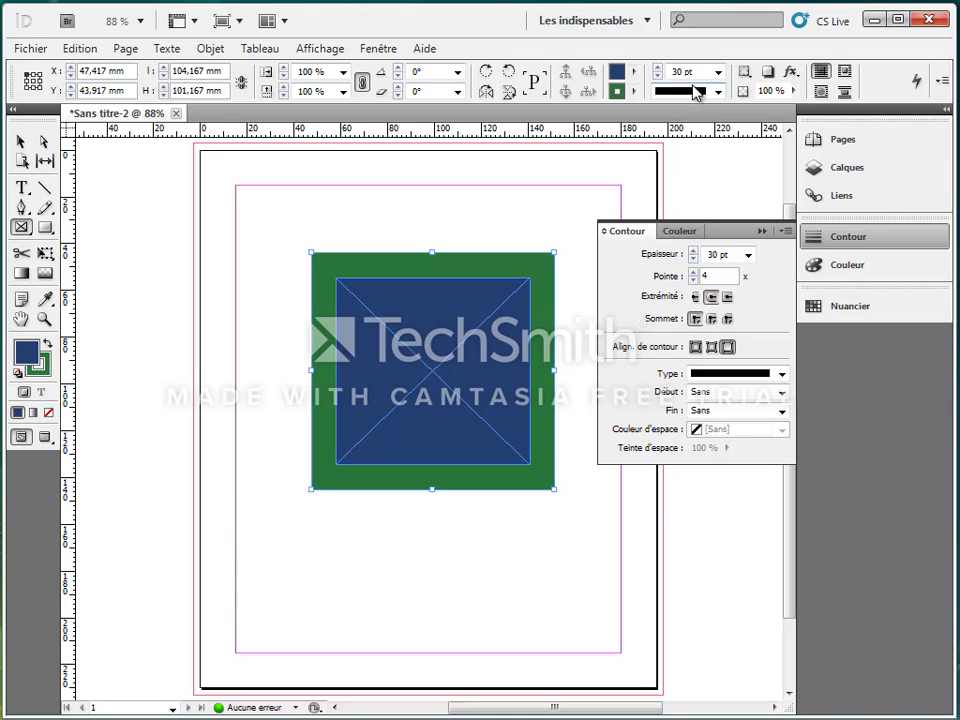
click(21, 141)
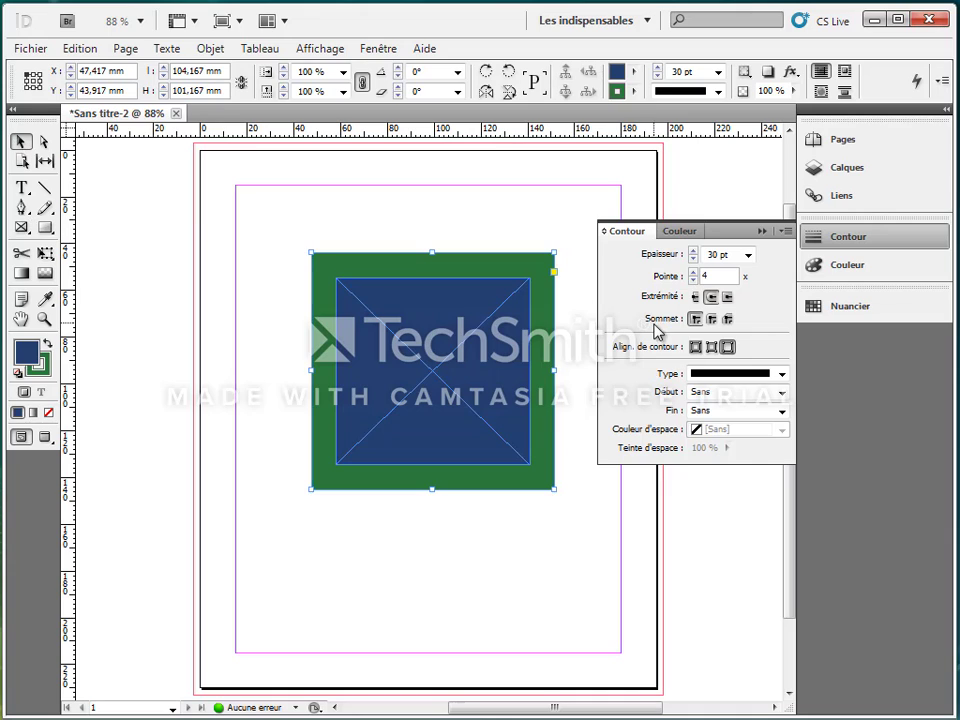
click(696, 348)
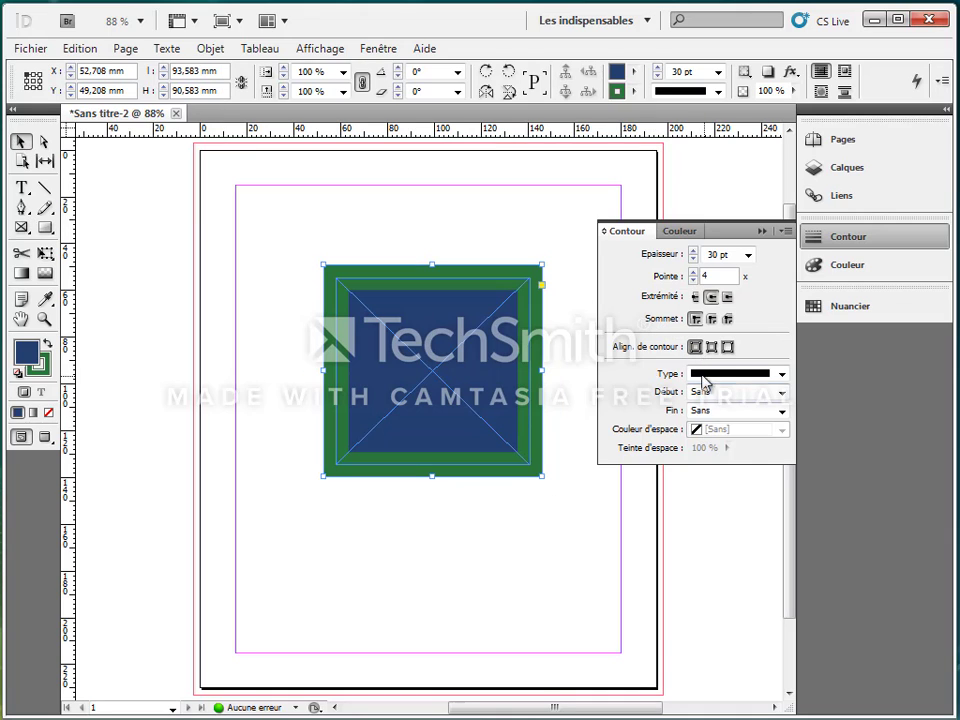
Open the stroke styles dialog and start a new stroke style.
click(783, 375)
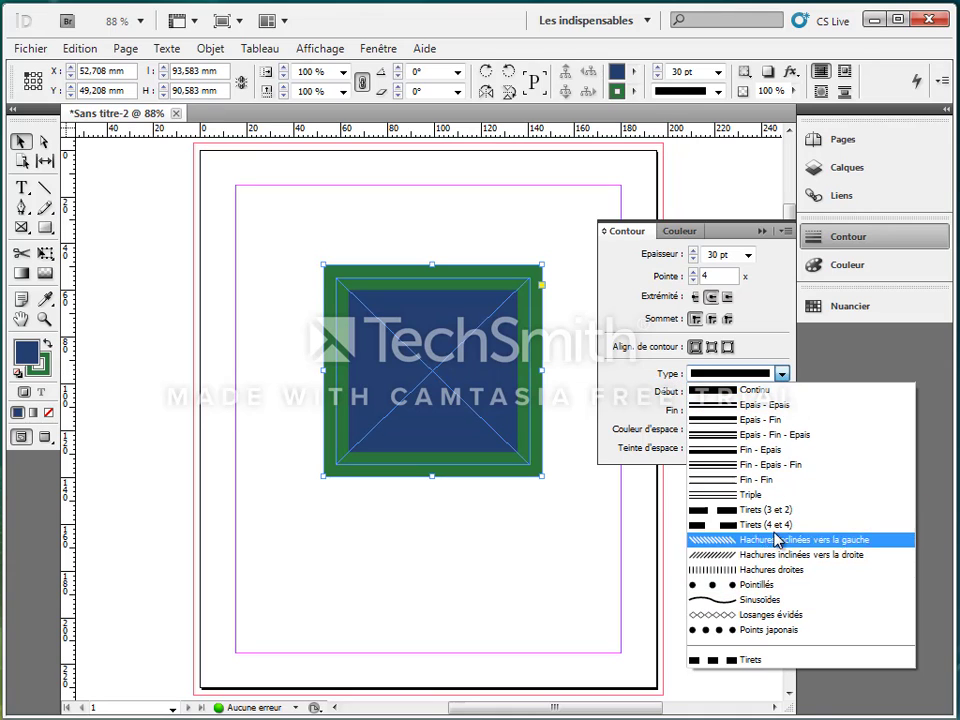
click(642, 377)
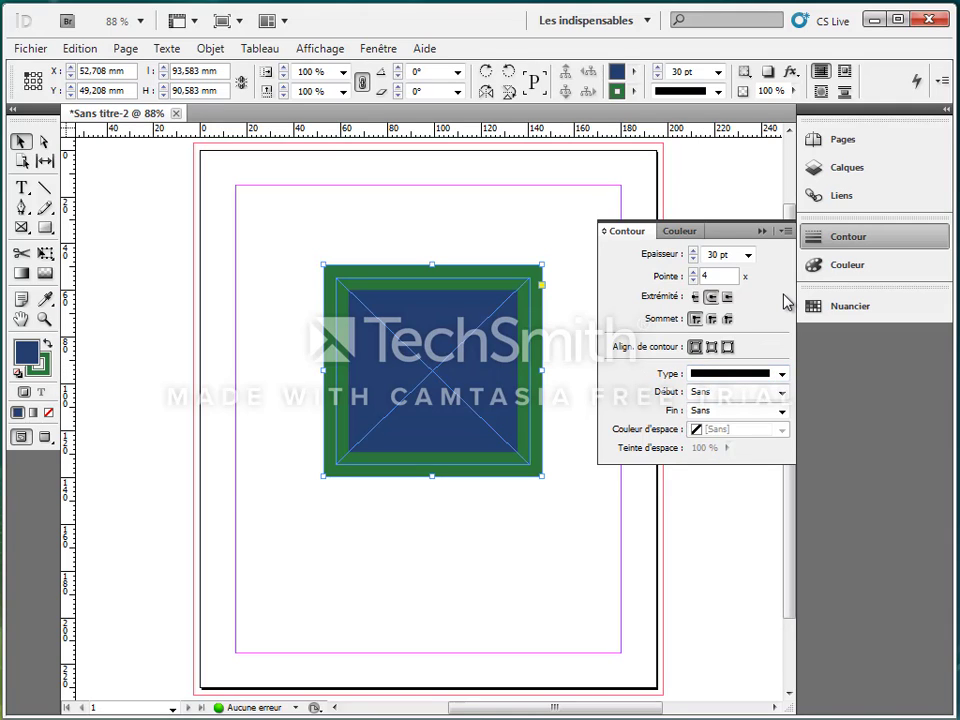
click(787, 235)
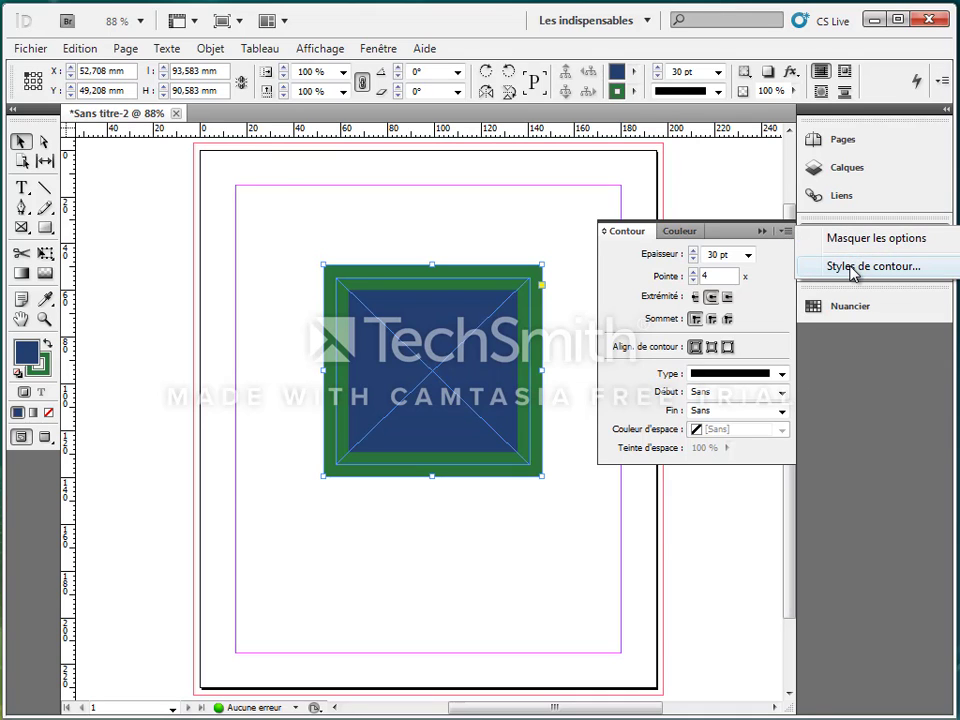
click(796, 268)
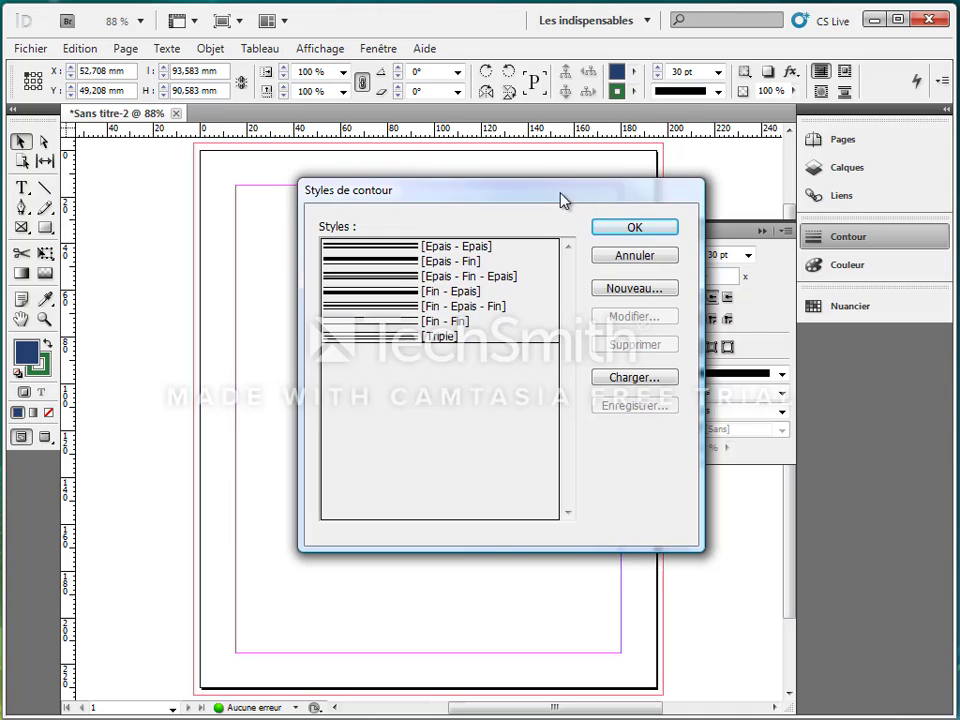
drag(563, 200, 471, 189)
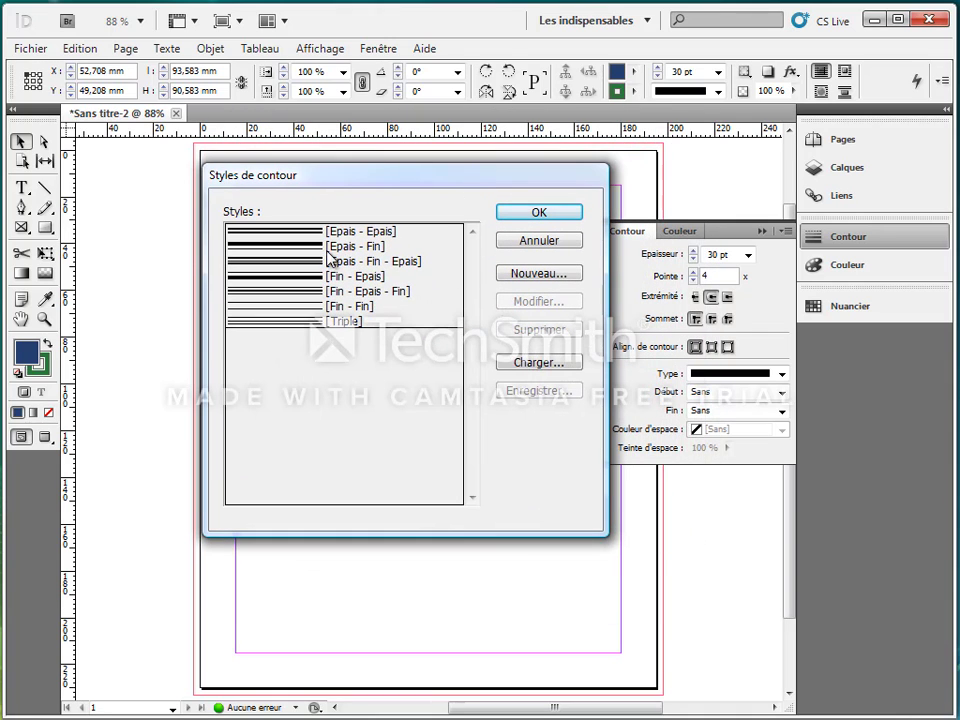
click(546, 276)
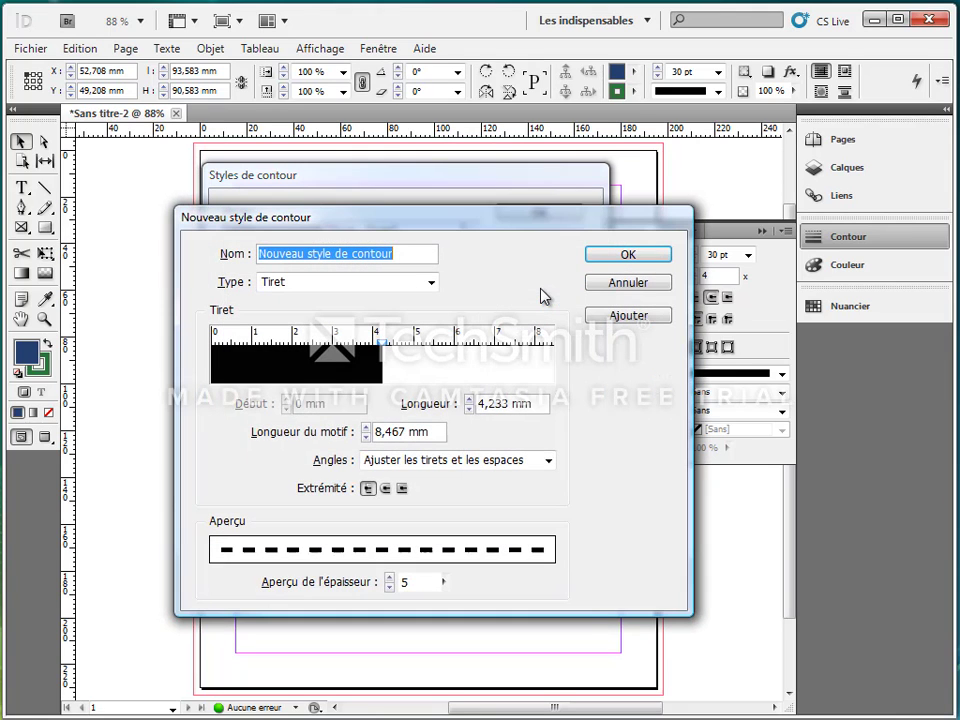
Set the new stroke style's type to Bande.
click(432, 283)
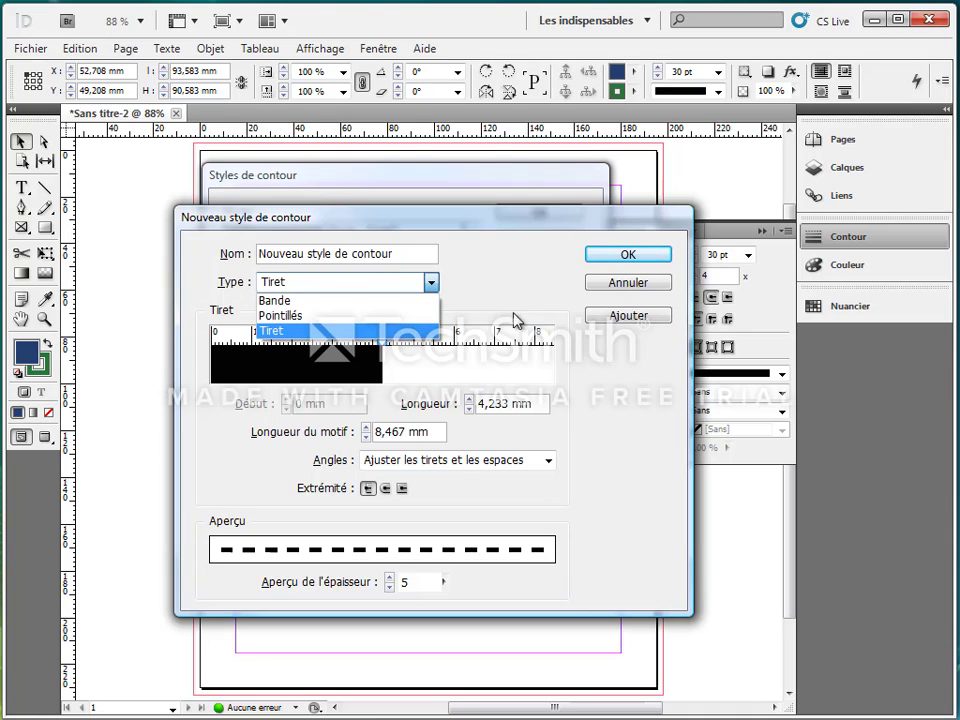
click(528, 281)
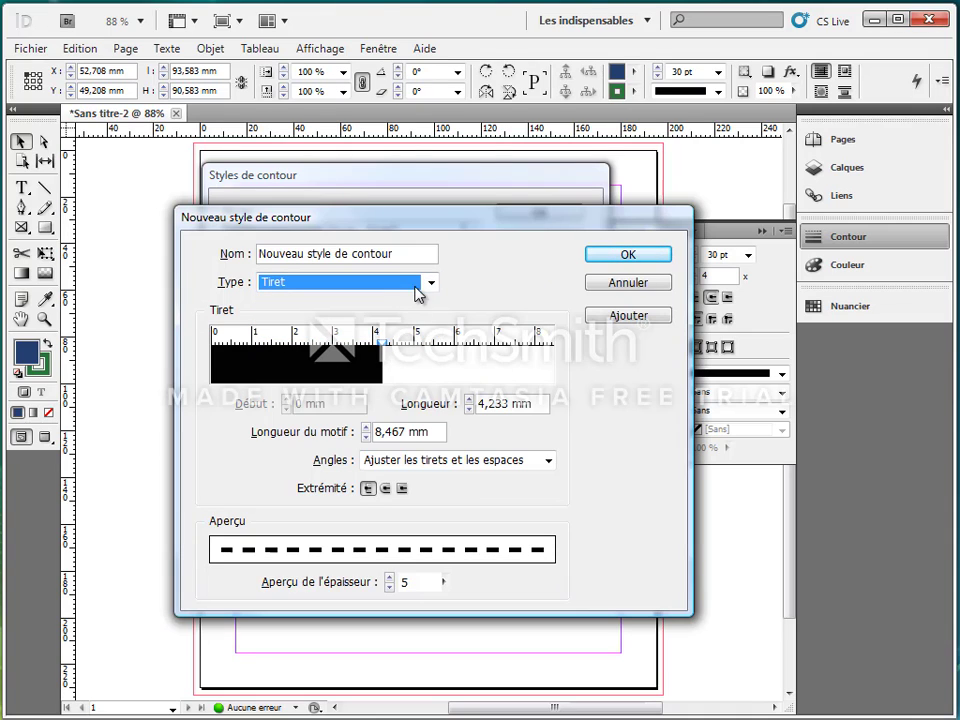
click(427, 285)
click(328, 300)
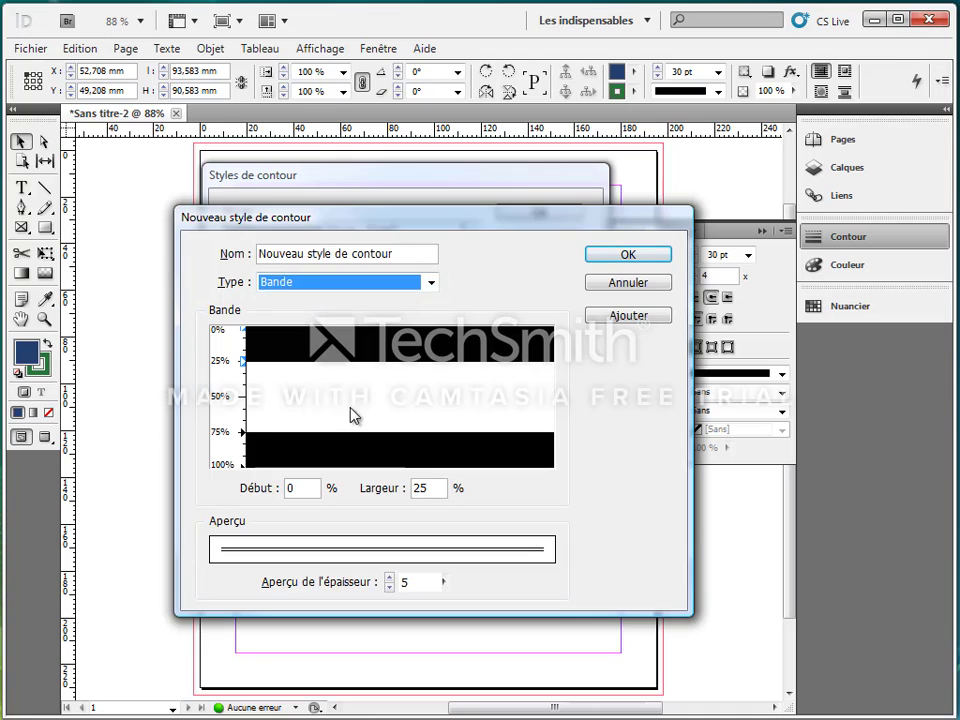
Move the lower stripe to start at 38% and add a third stripe from 80% with 20% width.
drag(360, 455, 360, 396)
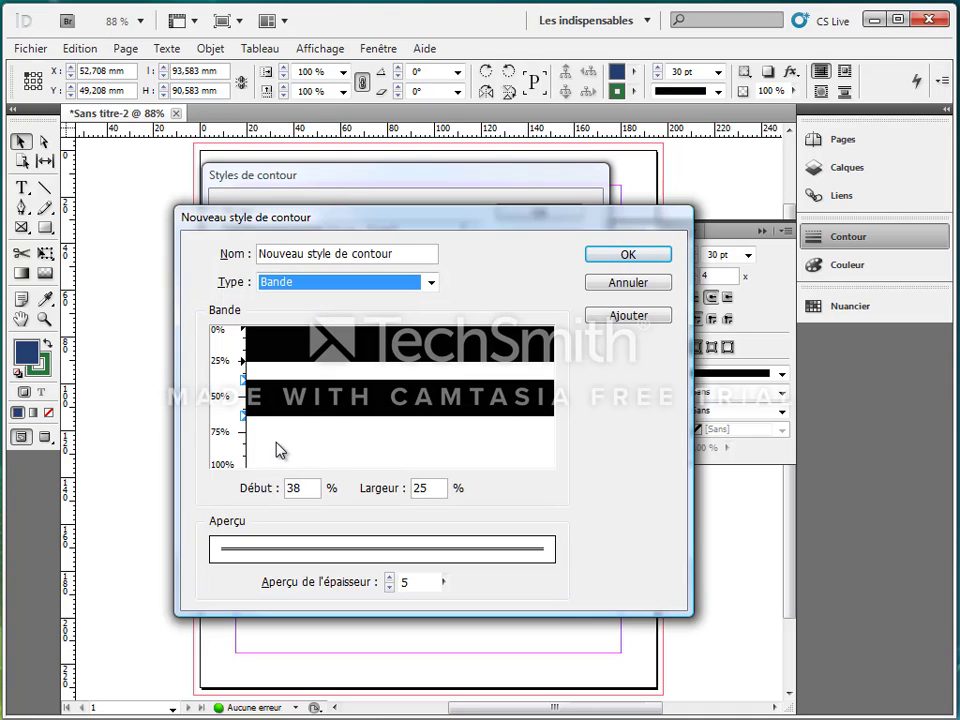
click(246, 441)
drag(250, 449, 284, 476)
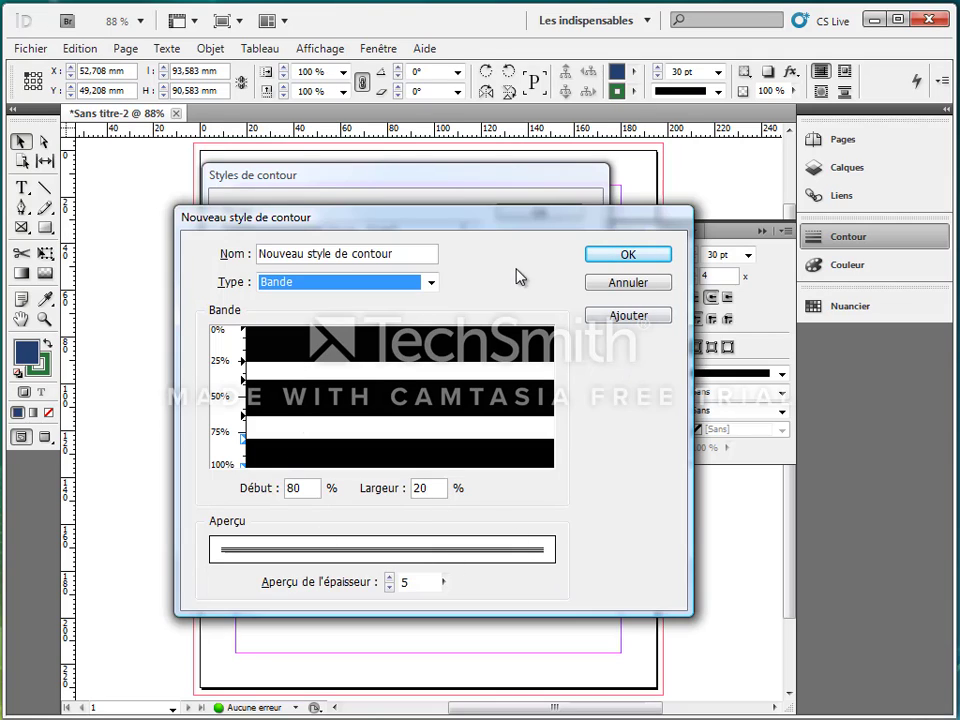
Name the new stroke style "Trois bandes" and confirm both stroke style dialogs.
key(shift+Tab)
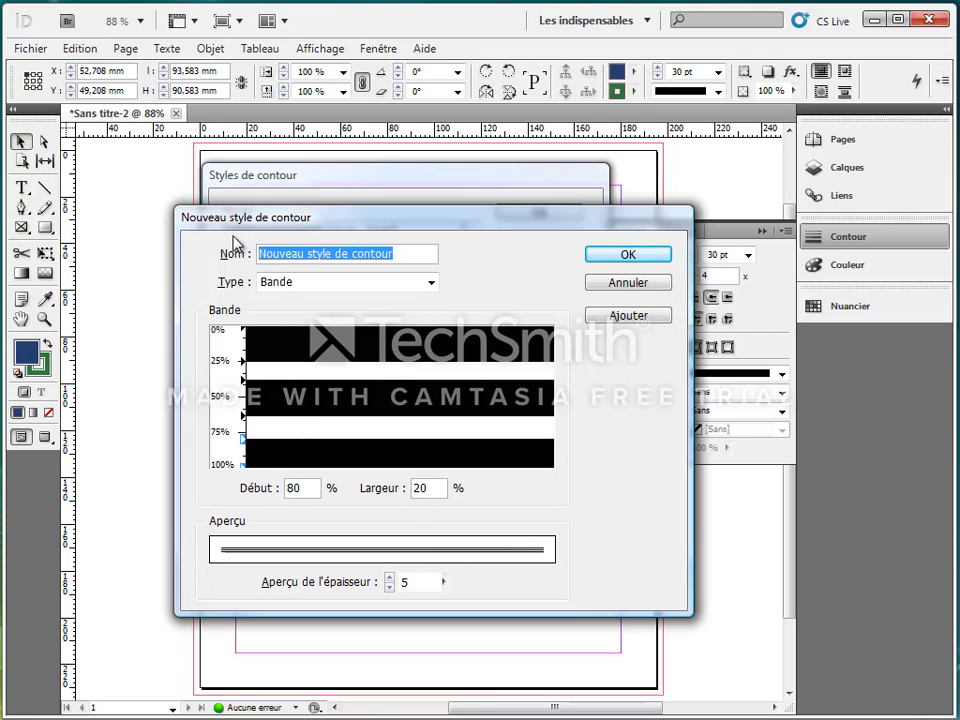
text(Trois bandes)
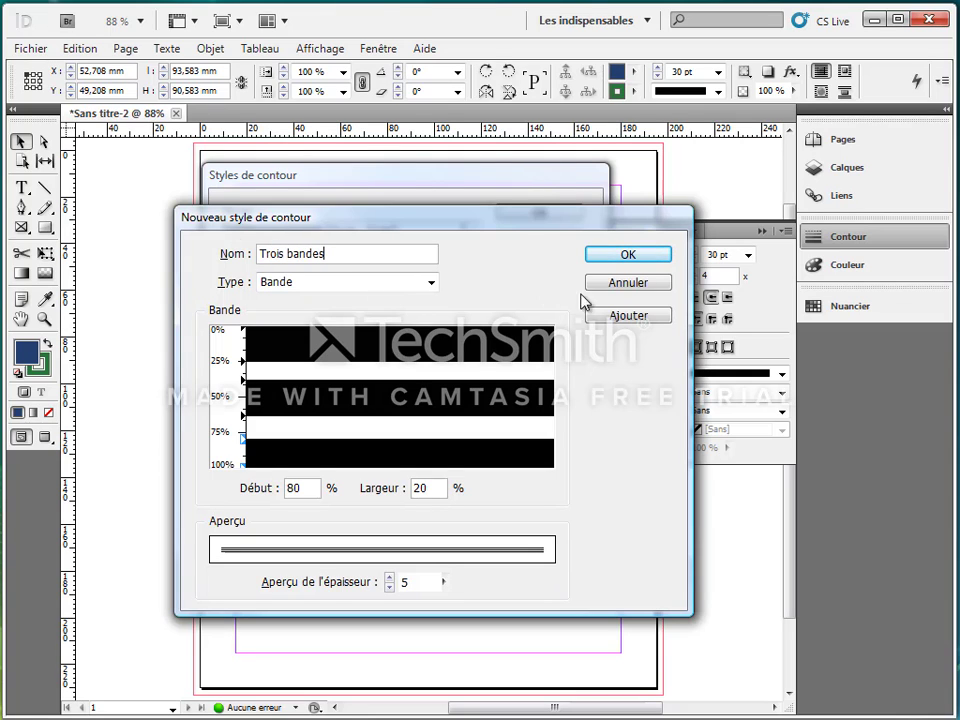
click(630, 257)
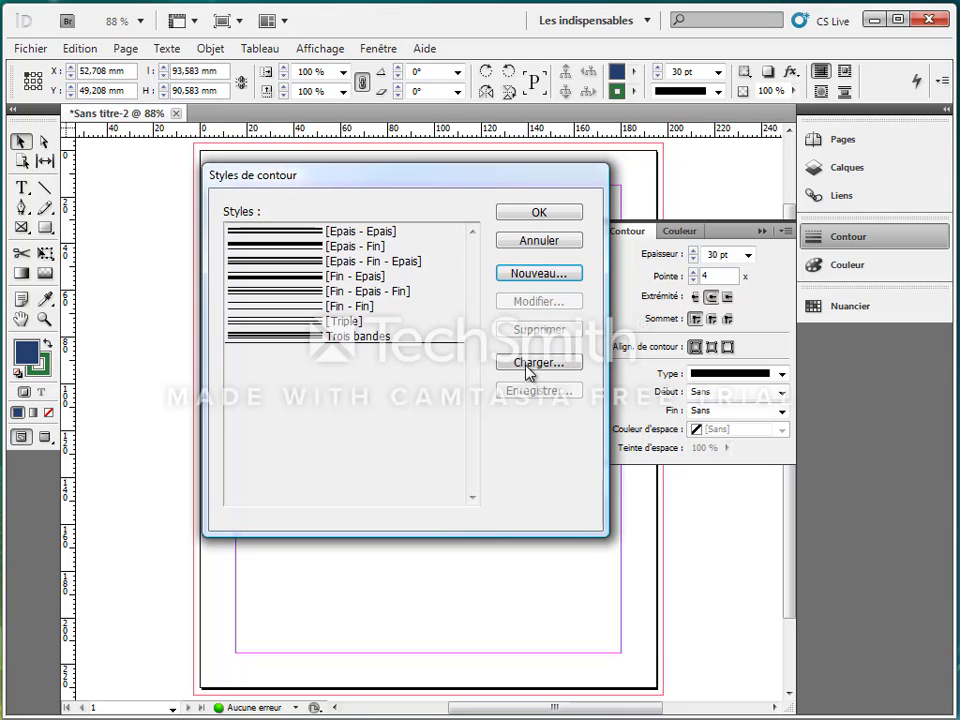
click(527, 214)
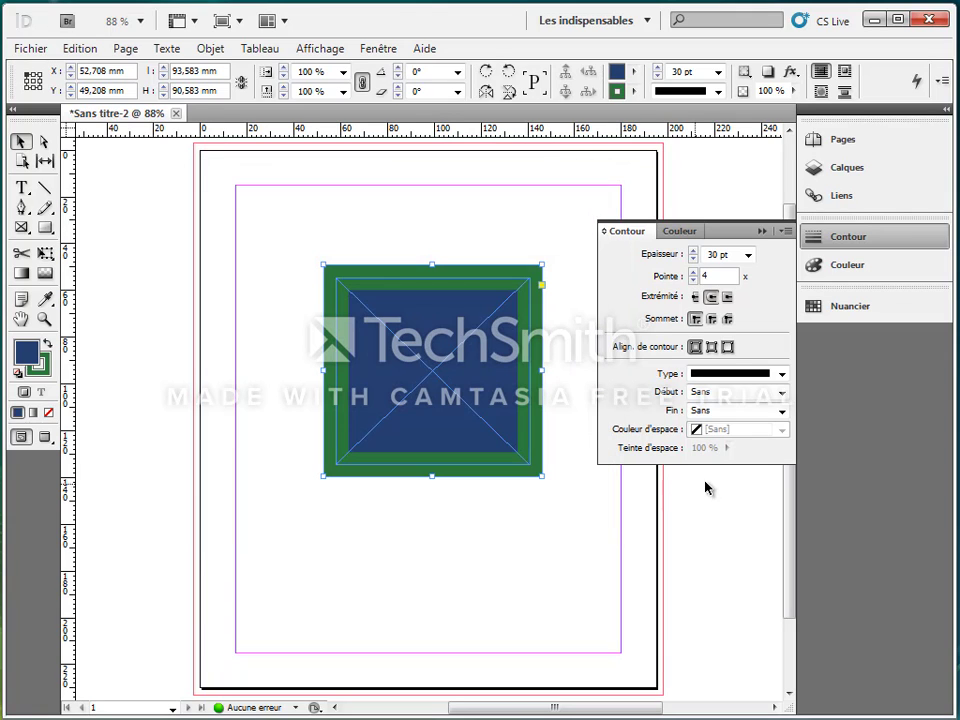
Apply the Trois bandes stroke type to the frame, then switch the frame back to a solid stroke type.
click(782, 376)
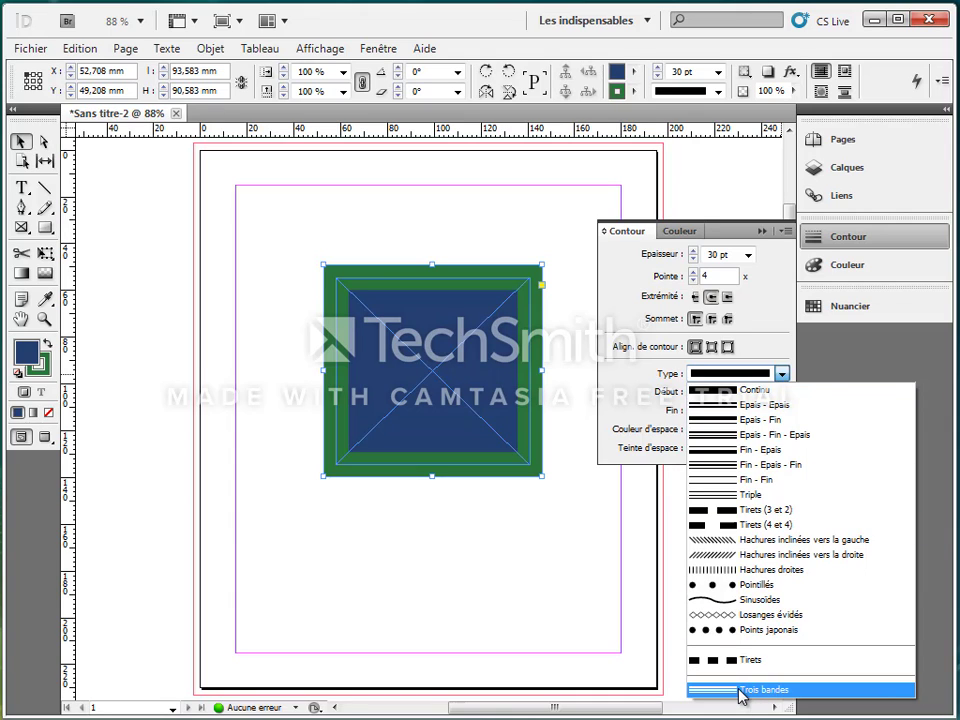
click(740, 690)
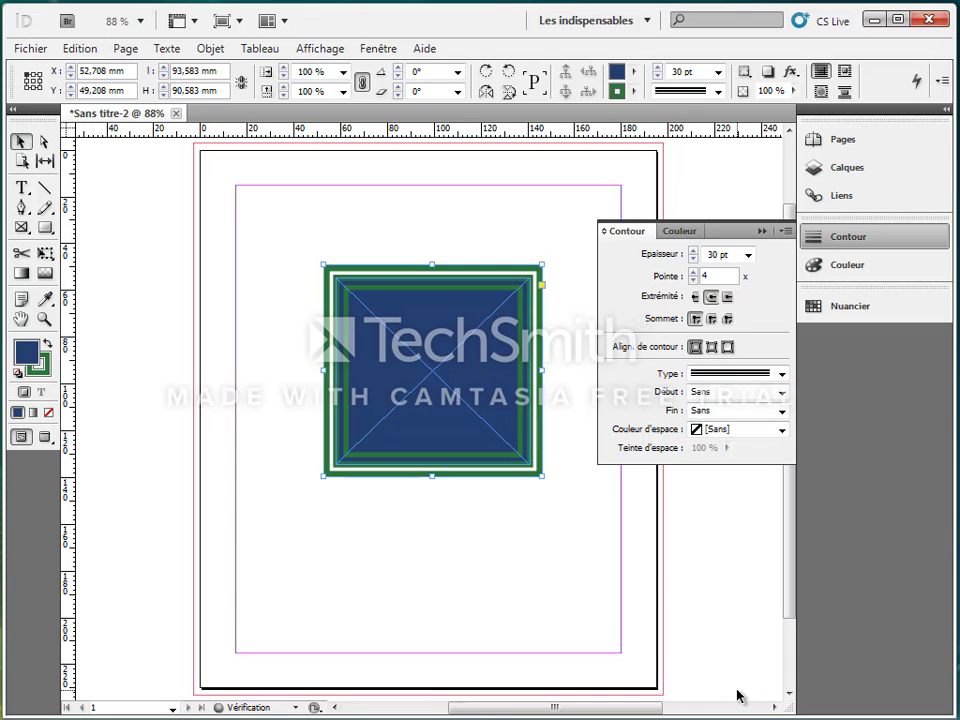
click(782, 375)
click(757, 390)
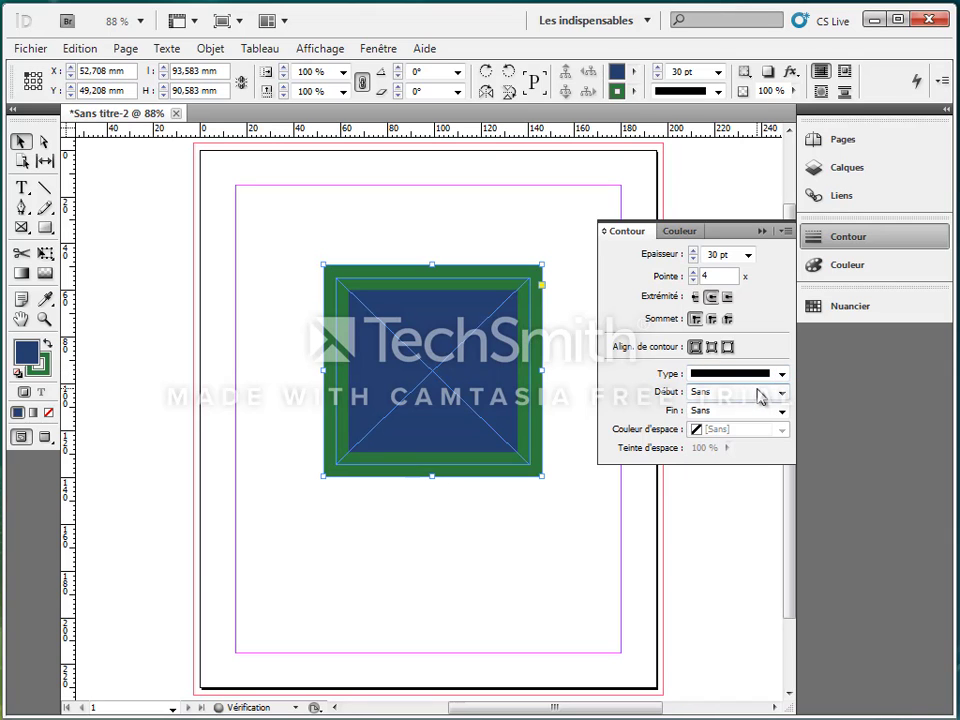
Move the frame to the top-left margin corner at X 15 mm, Y 15 mm and resize it to about 73.5 × 71 mm.
drag(511, 334, 442, 272)
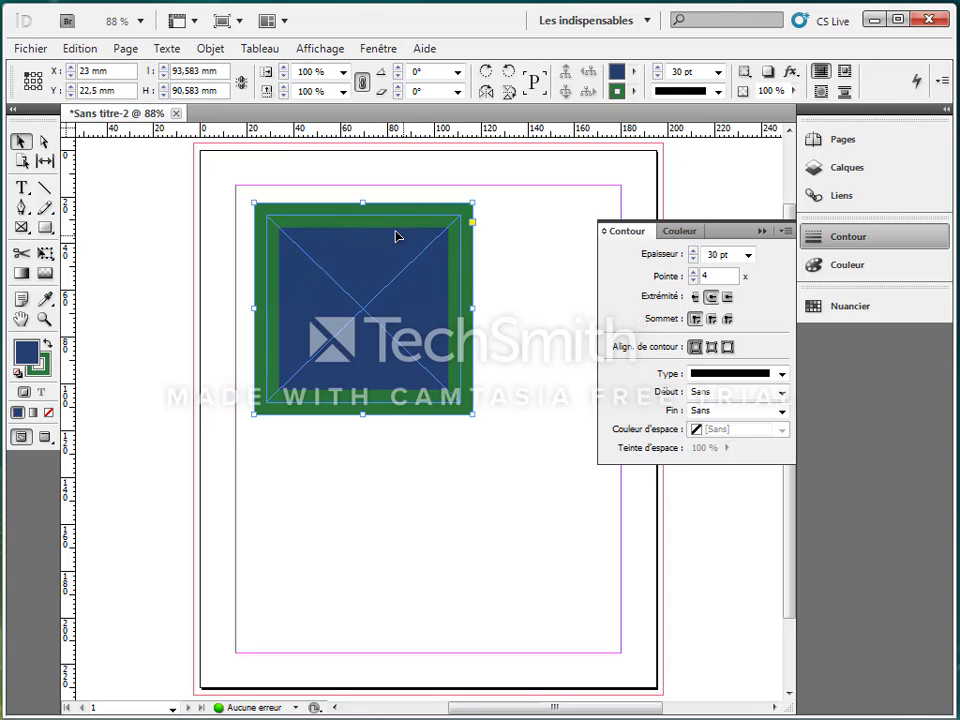
drag(455, 241, 437, 223)
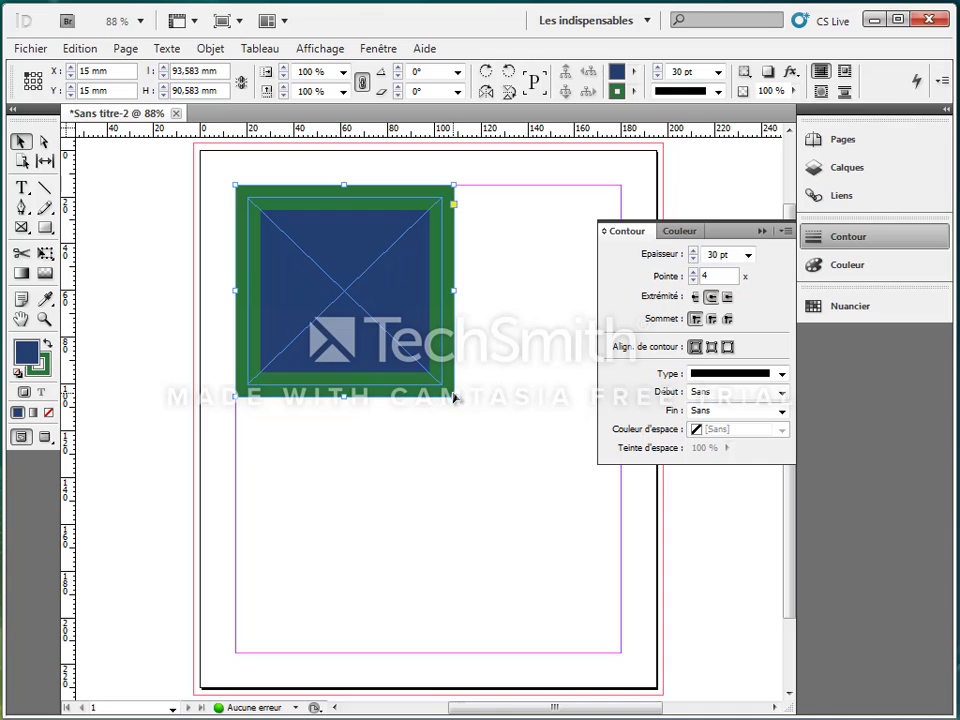
drag(452, 397, 408, 351)
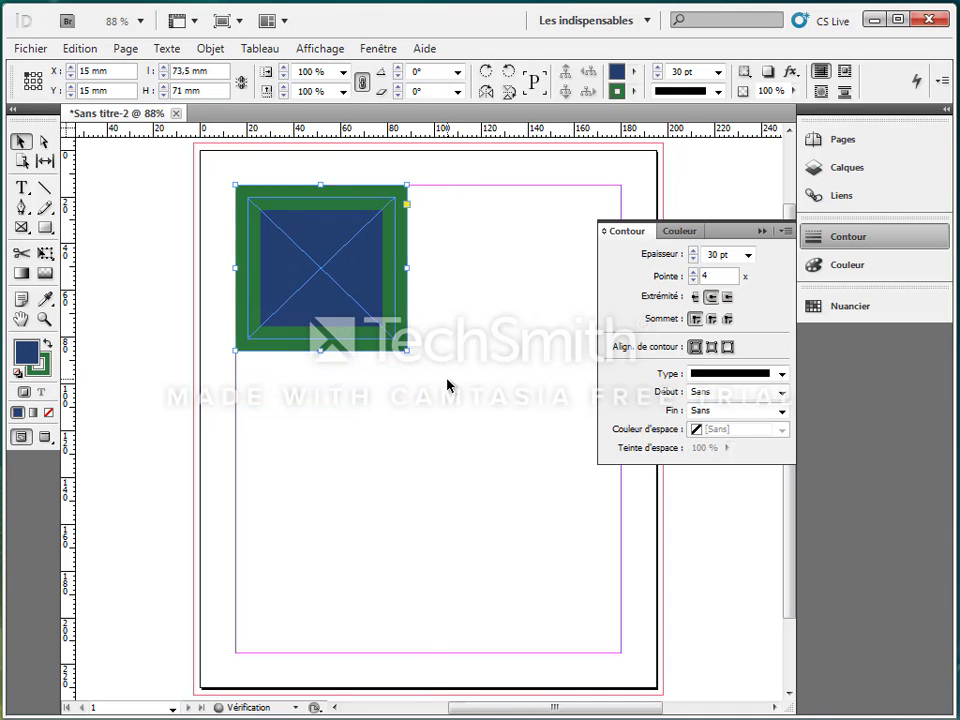
click(452, 380)
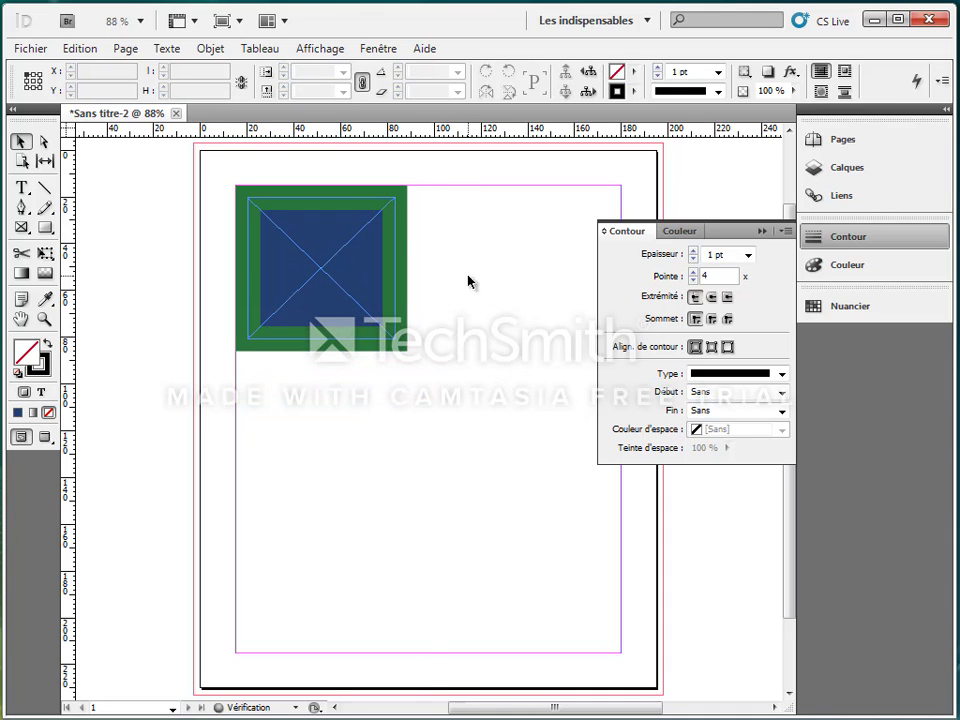
Draw a diagonal line about 118 mm long with the Line tool and set its stroke weight to 20 pt.
click(46, 190)
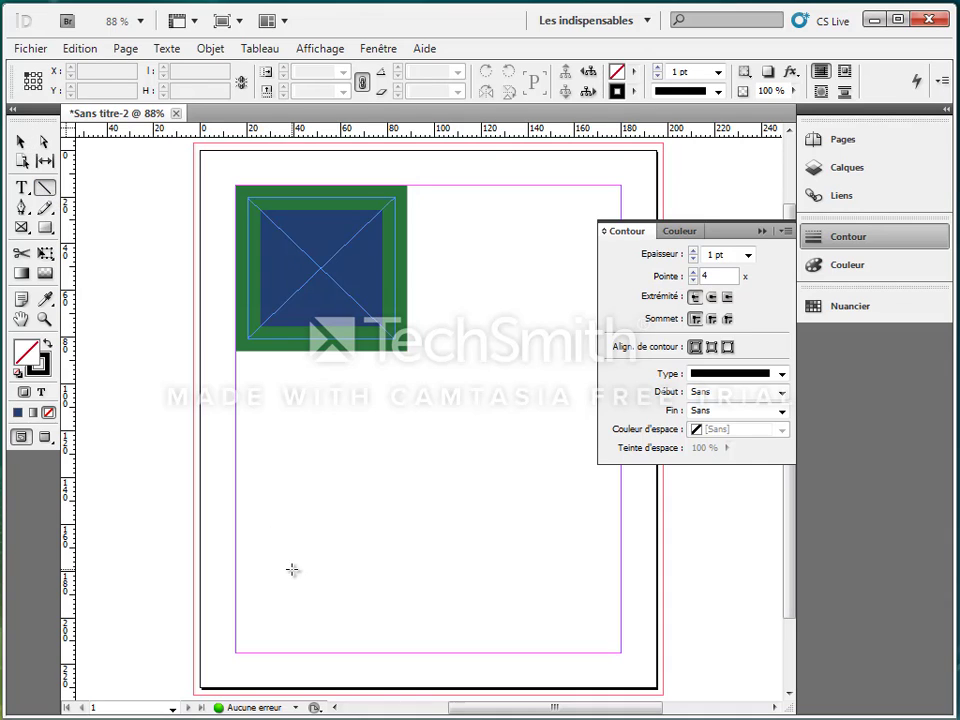
drag(290, 568, 512, 402)
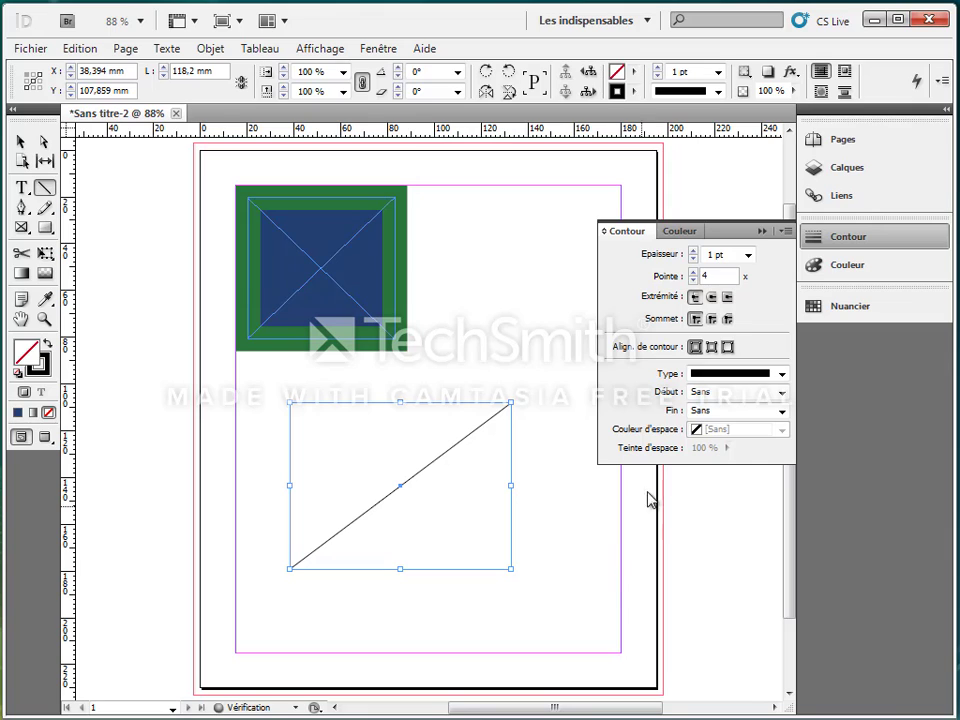
click(748, 255)
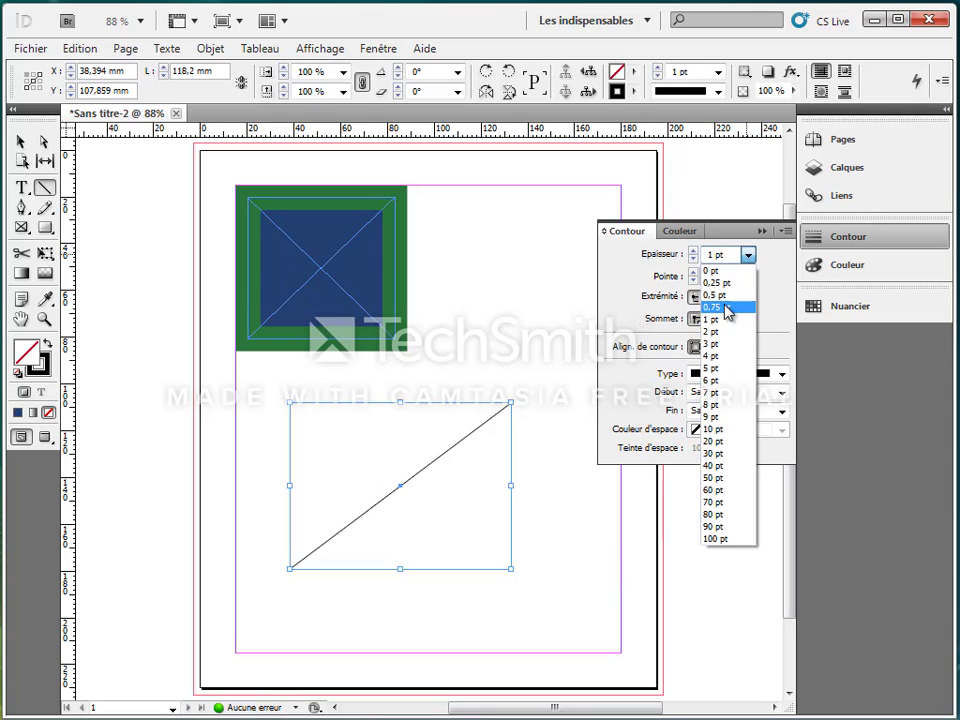
click(720, 441)
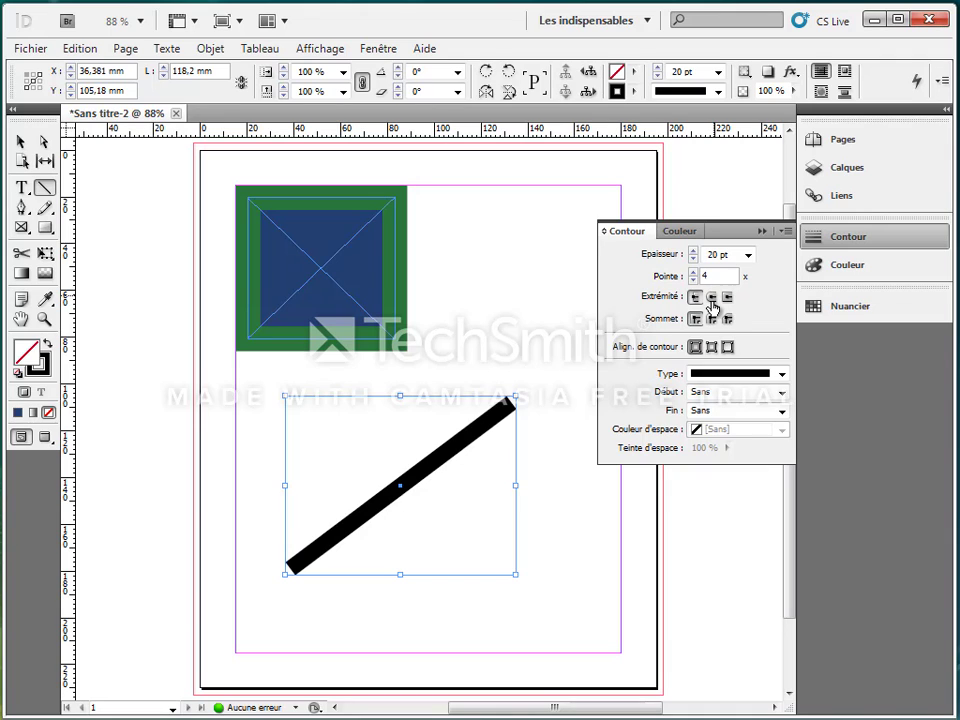
Try round and projecting caps on the line, then return it to butt caps.
click(711, 298)
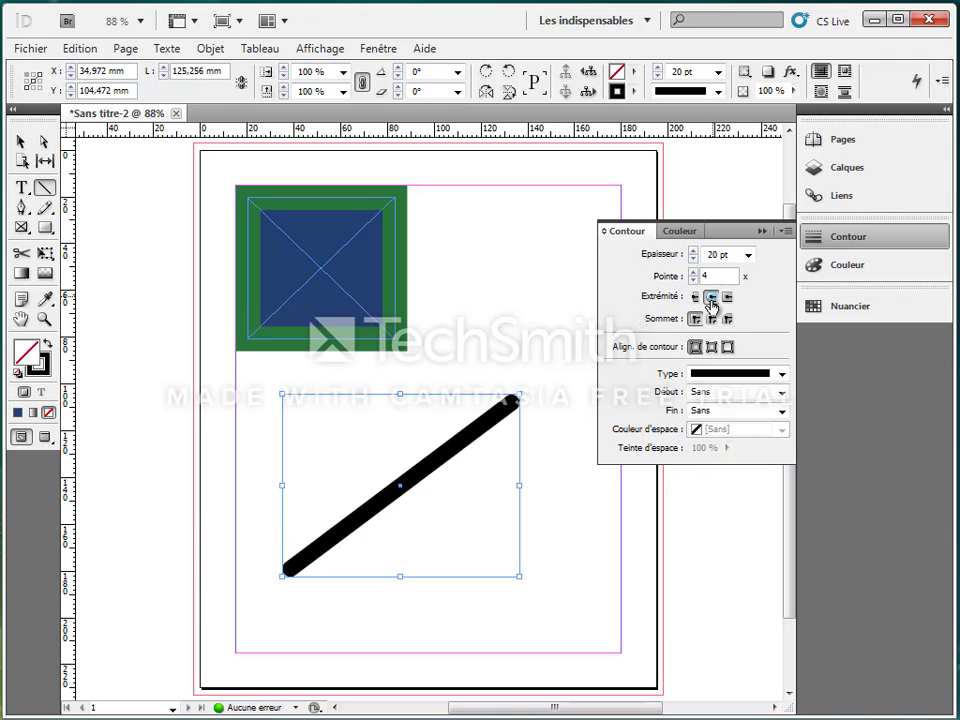
click(727, 298)
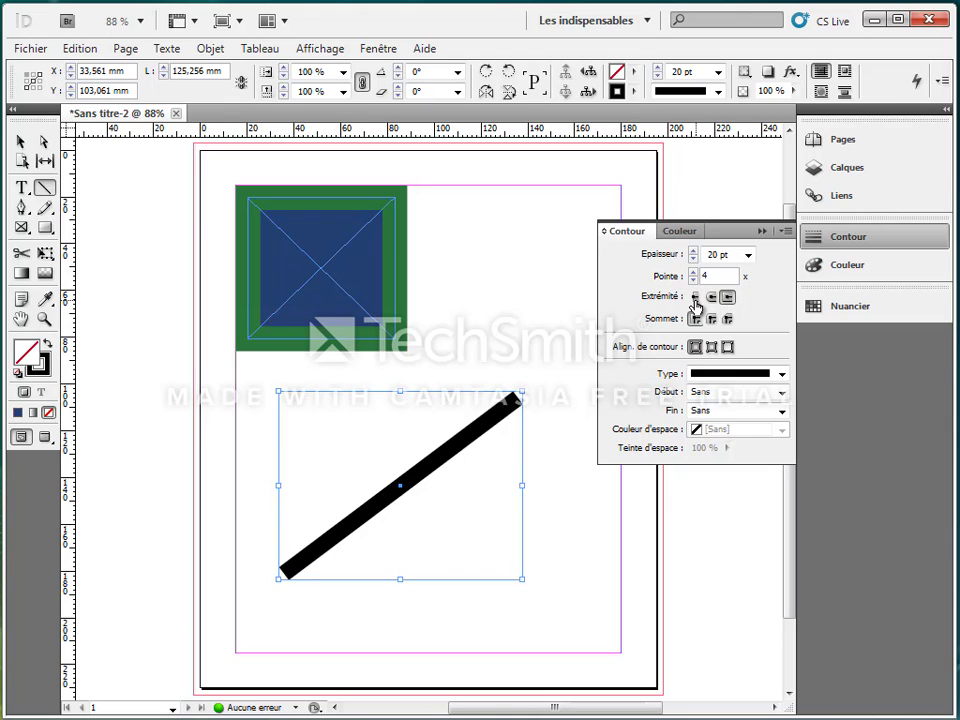
click(697, 298)
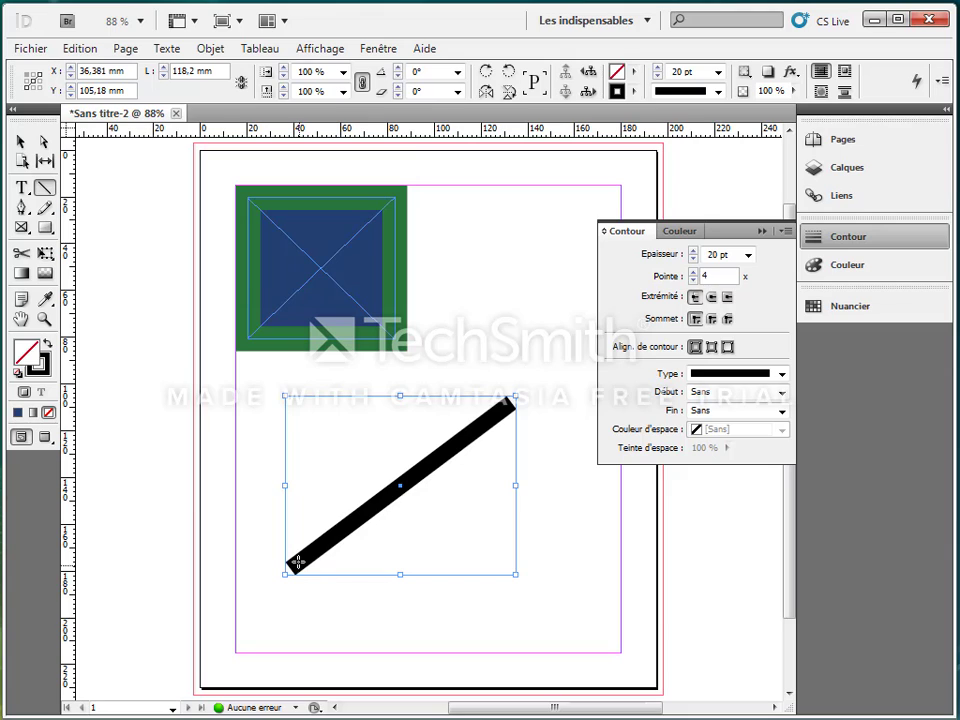
Give the line a Carré start arrowhead and an Incurvé end arrowhead.
click(781, 392)
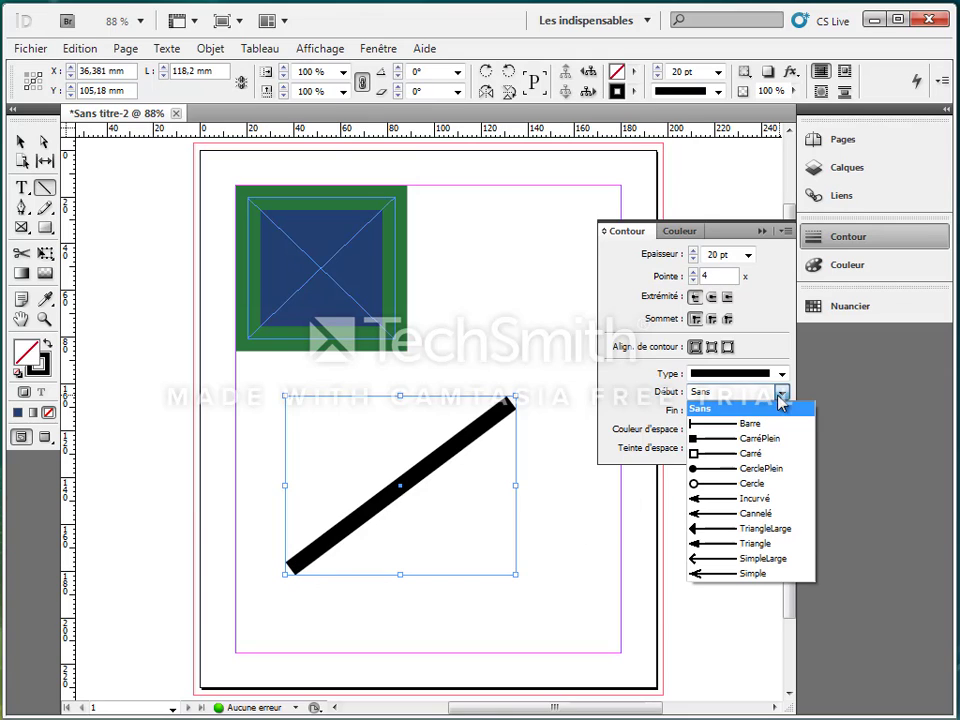
click(704, 456)
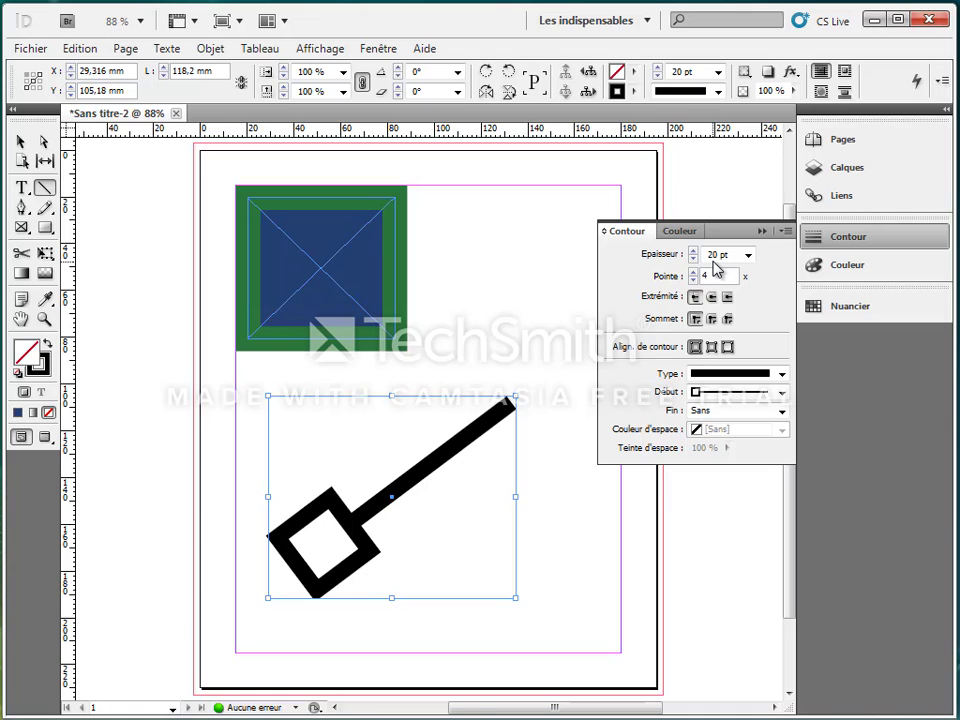
click(782, 411)
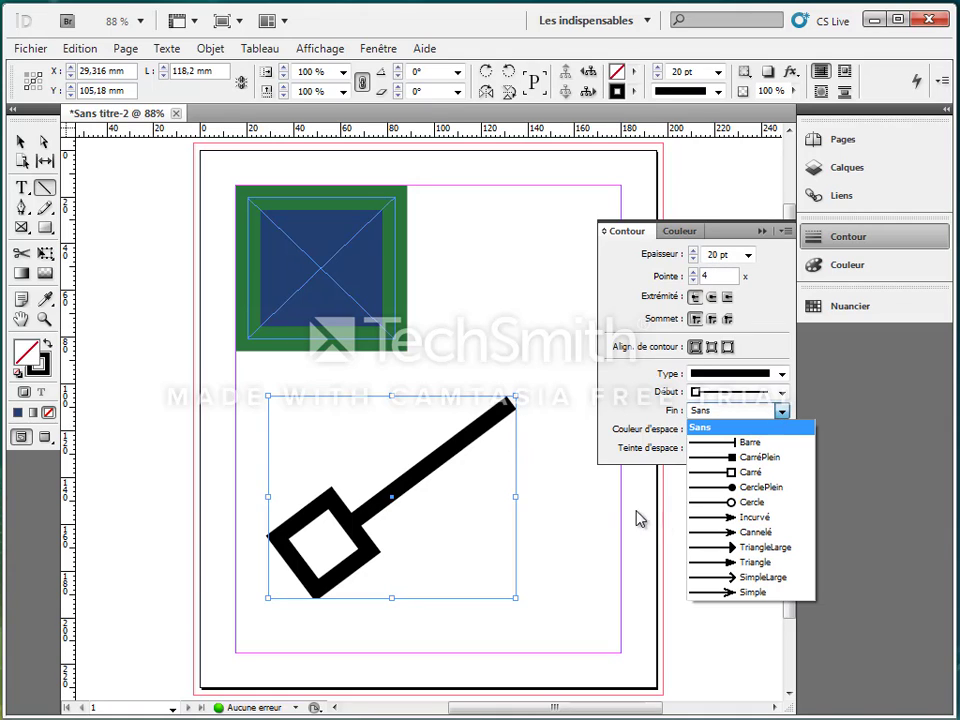
click(718, 518)
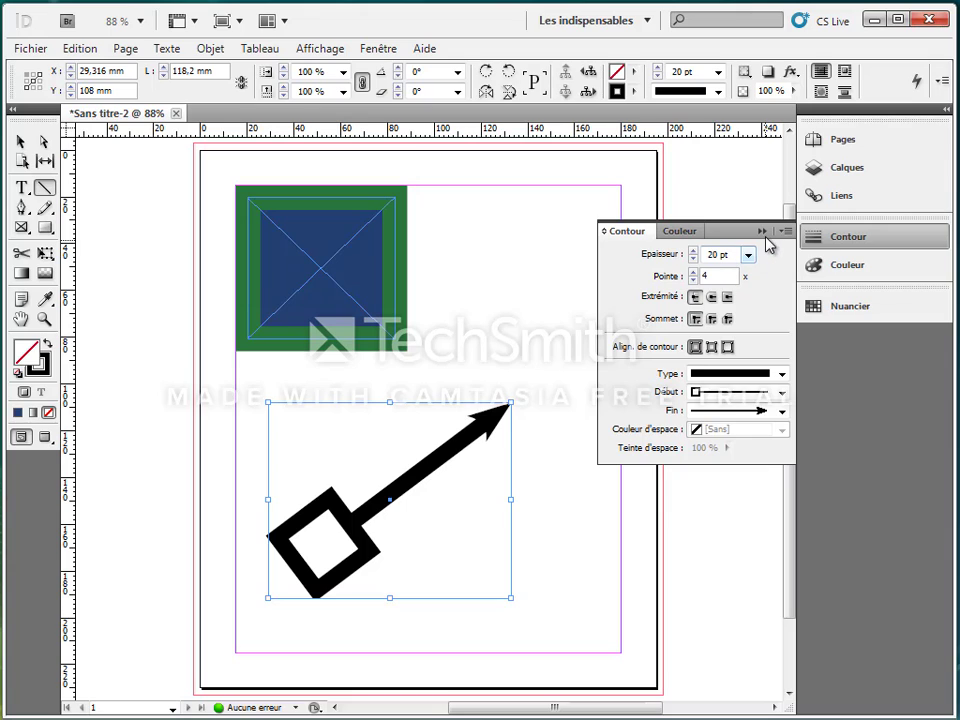
Start a Pen tool path with a Carré start and Cannelé end arrowhead, placing its first three anchor points.
click(22, 208)
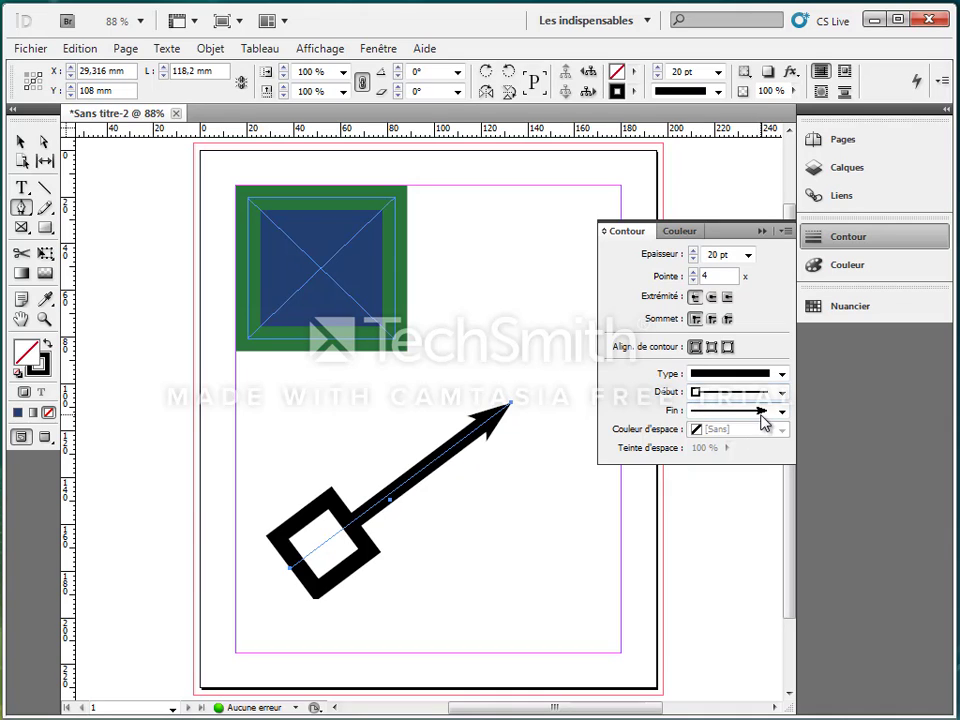
click(484, 240)
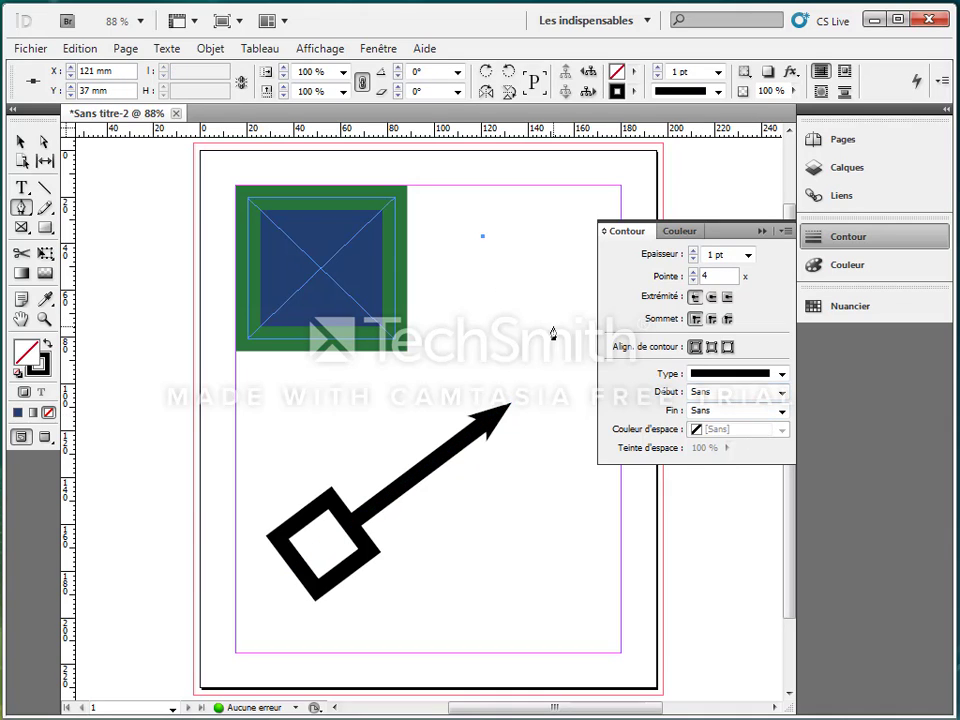
click(782, 392)
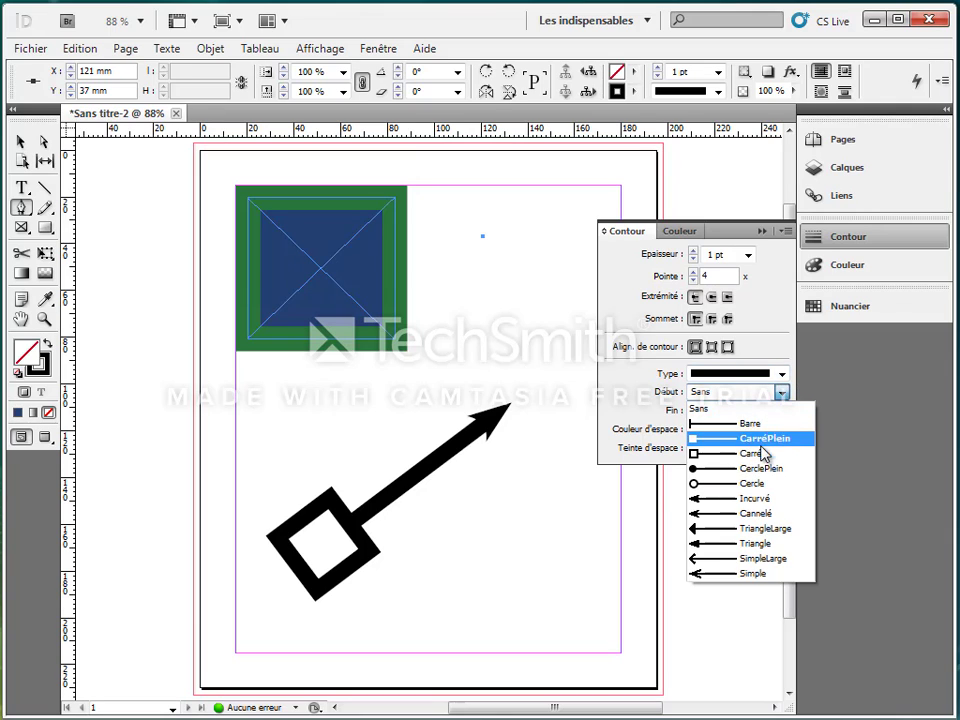
click(762, 452)
click(782, 411)
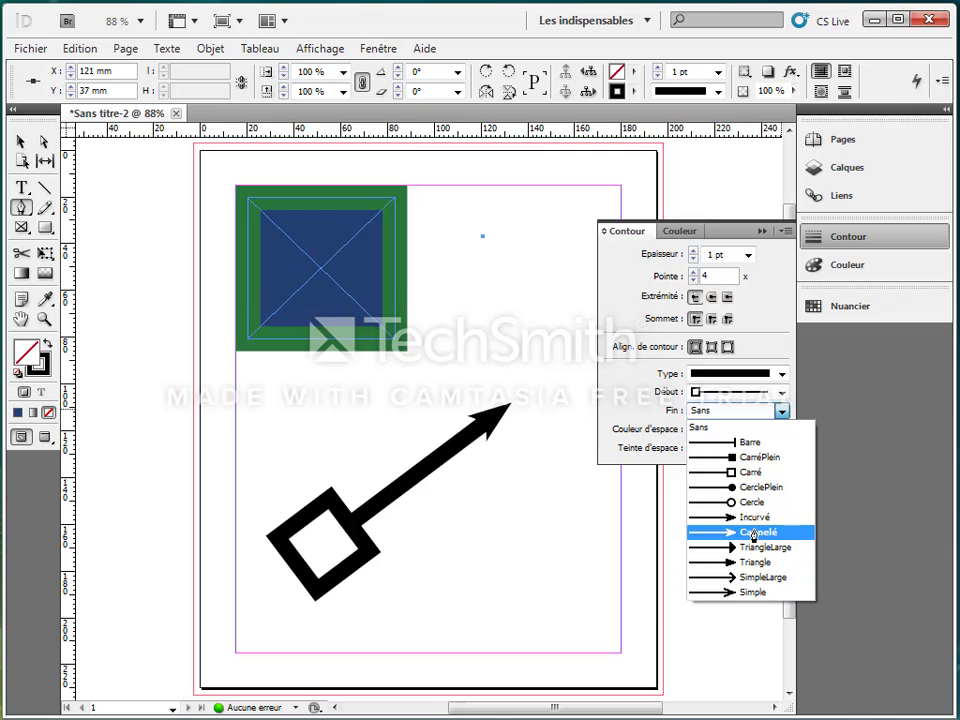
click(753, 533)
click(551, 297)
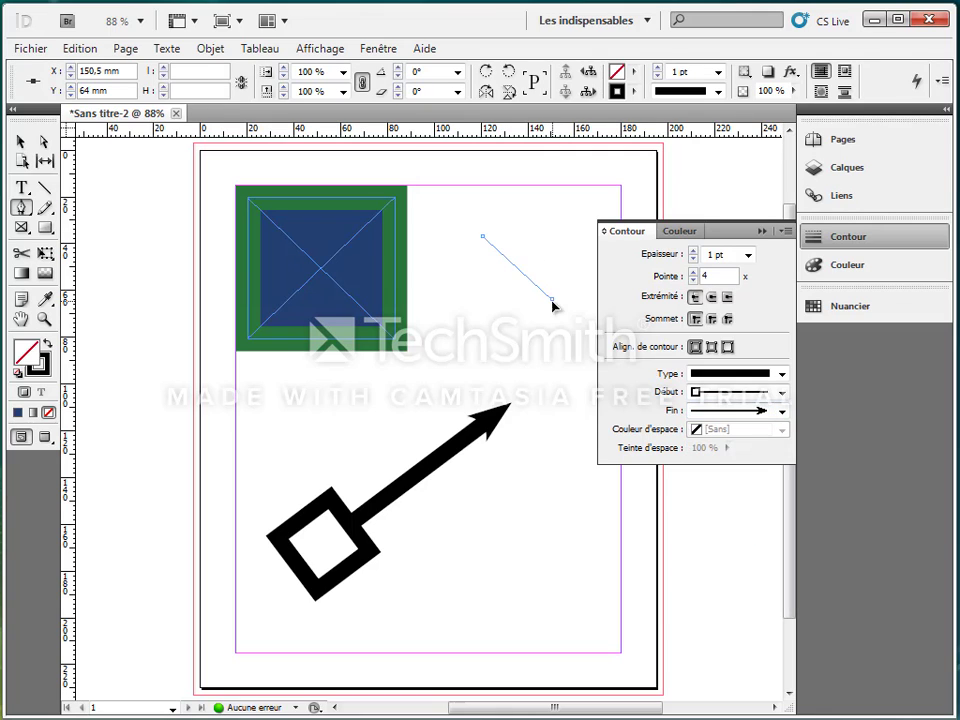
click(566, 387)
Try a 30 pt stroke weight on the path, then set it to 10 pt.
click(748, 256)
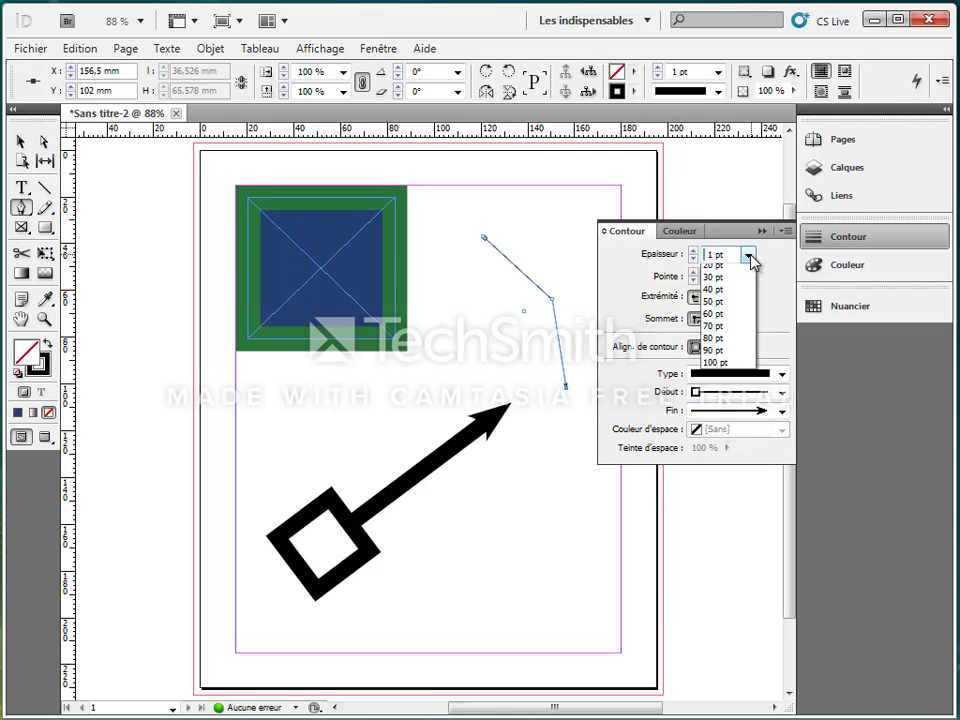
click(738, 459)
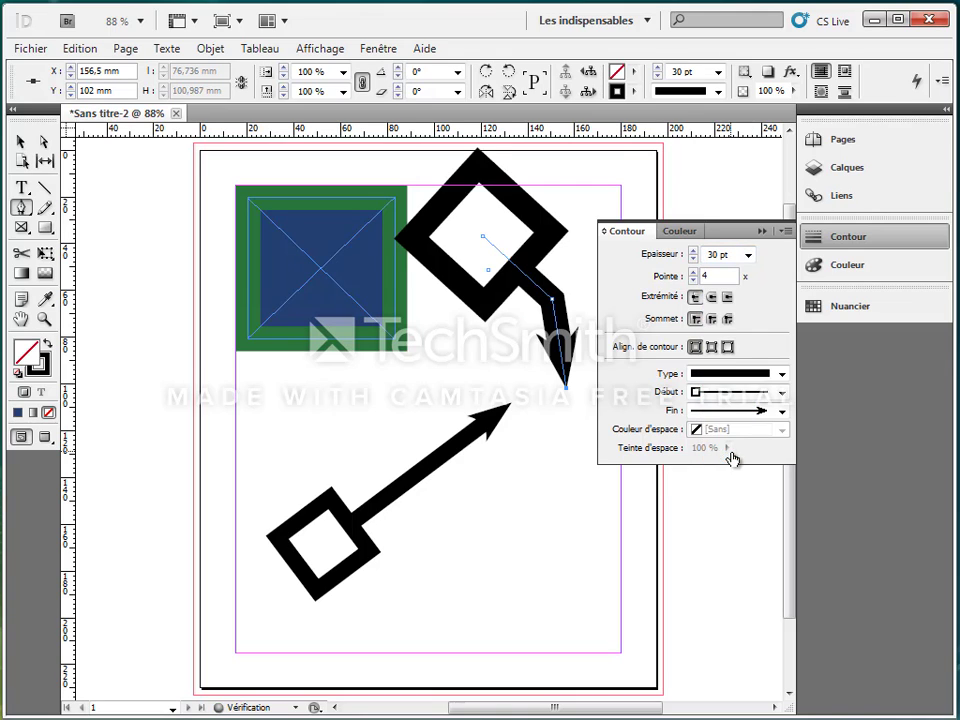
click(748, 256)
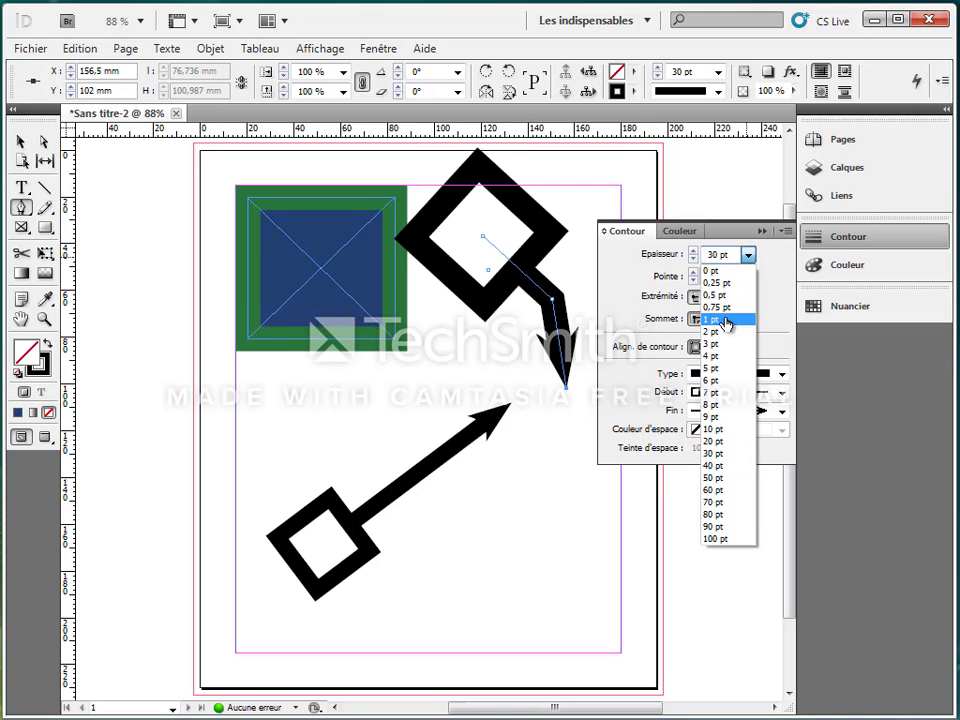
click(724, 432)
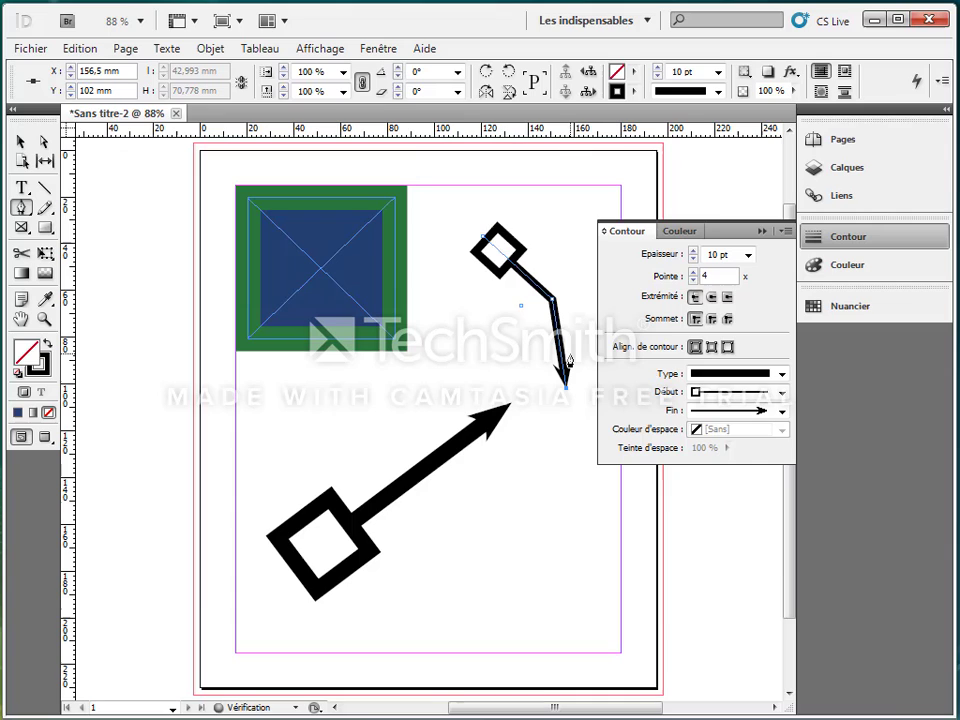
Continue the Pen tool path with anchor points down toward the bottom centre and back up toward the top.
click(572, 472)
click(558, 579)
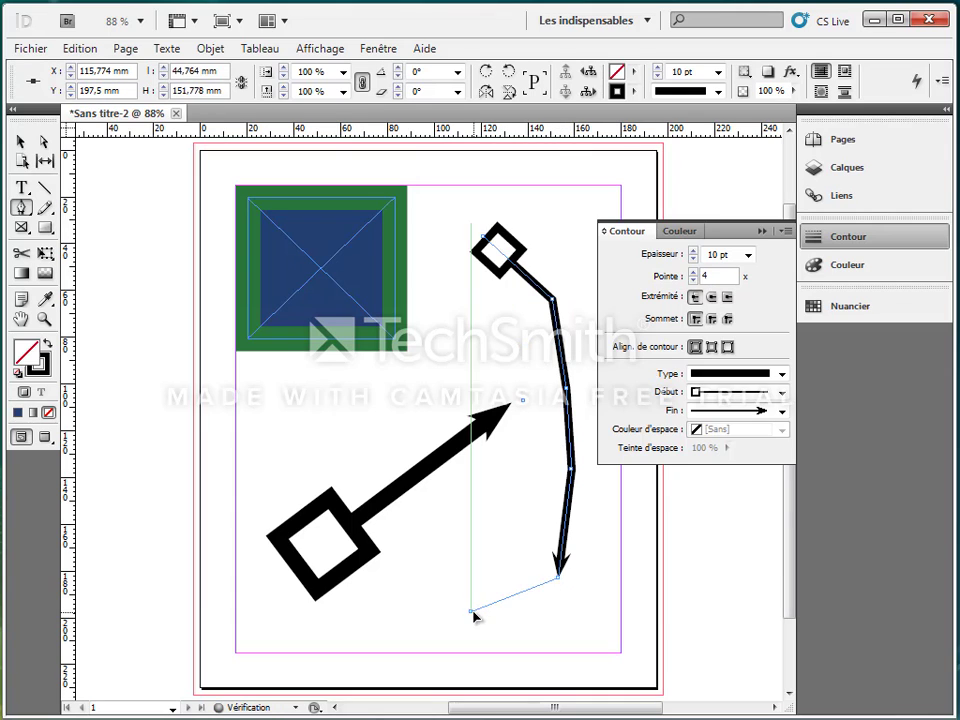
click(468, 613)
click(501, 522)
click(532, 448)
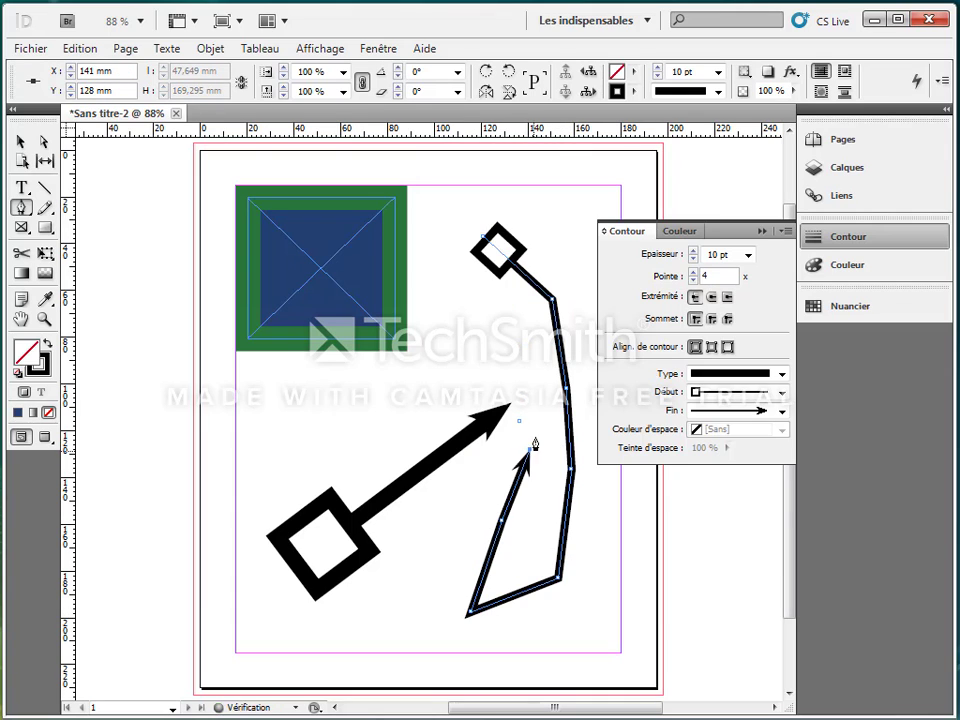
click(520, 351)
click(487, 323)
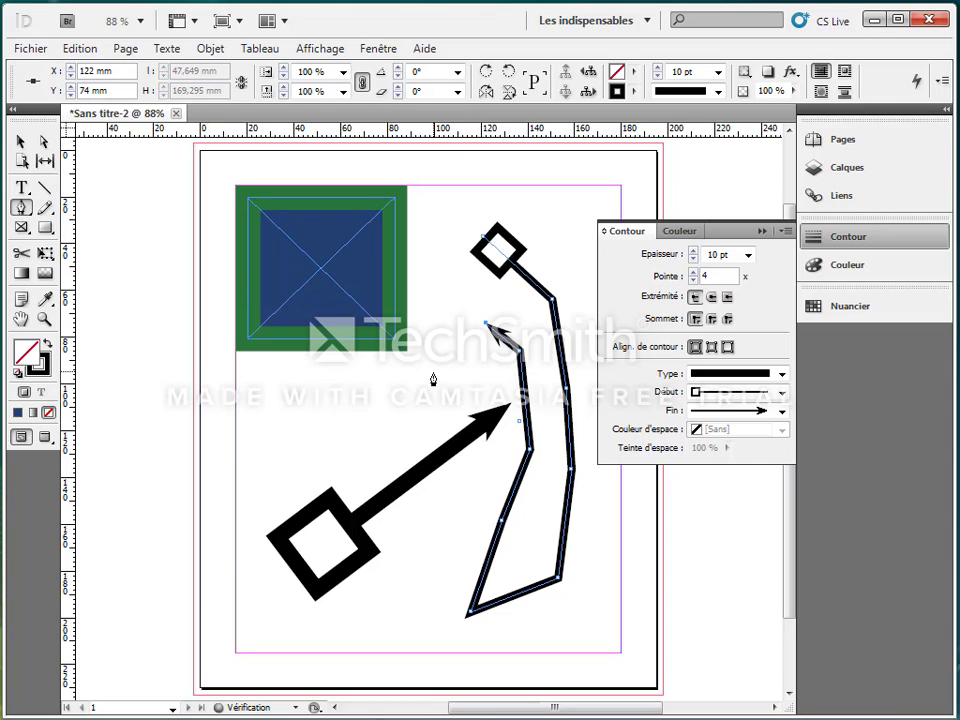
Add anchor points across the left side and along the bottom, ending the path near the lower right corner.
click(432, 369)
click(349, 408)
click(295, 401)
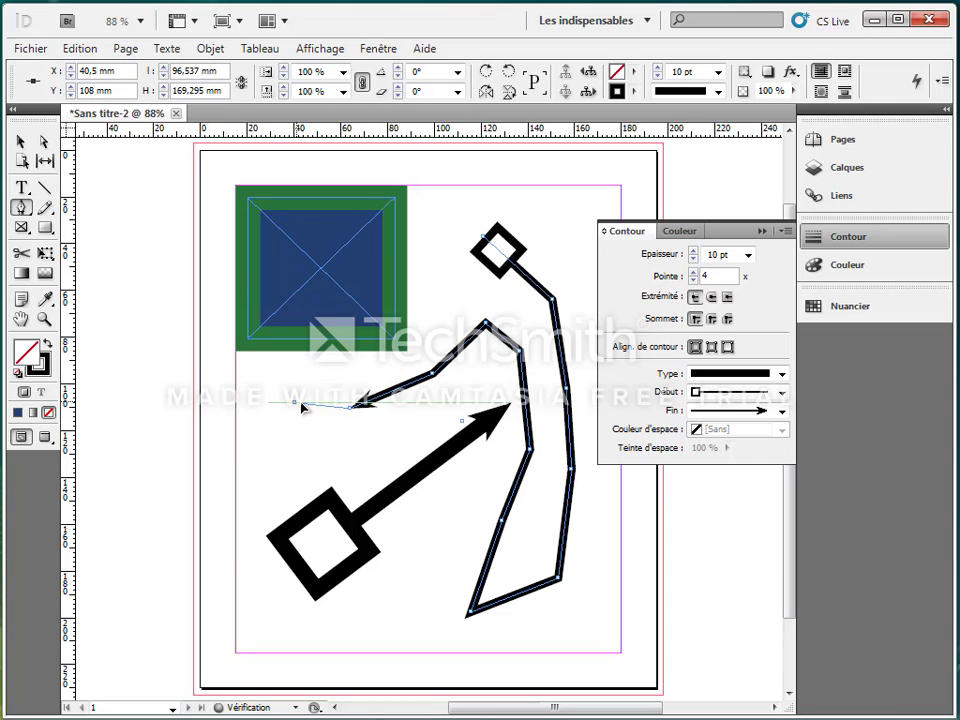
click(247, 441)
click(238, 635)
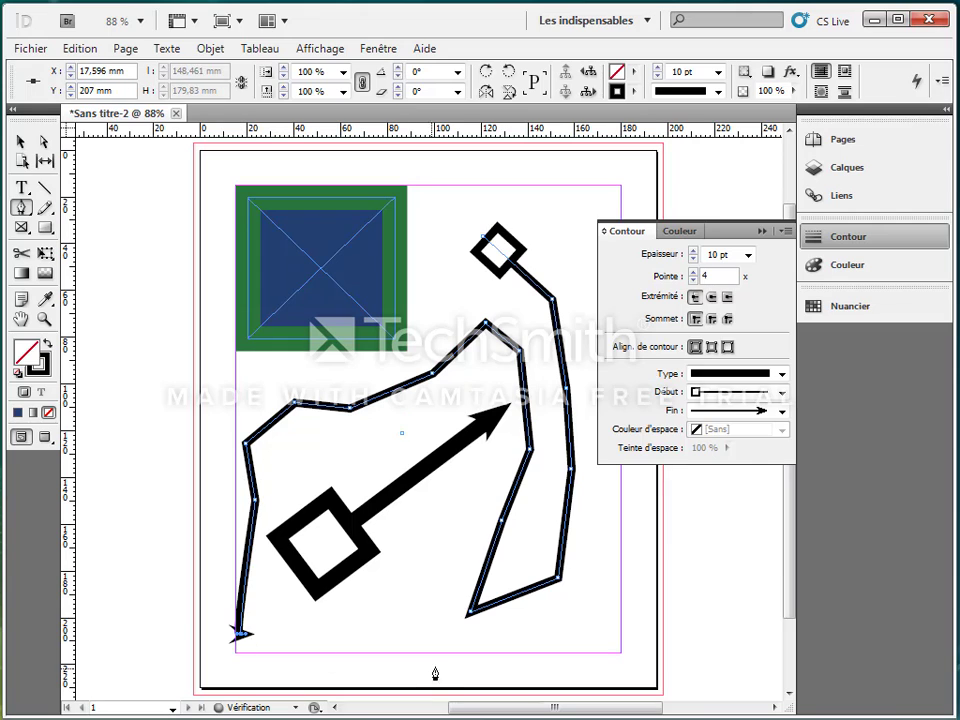
click(450, 645)
click(595, 623)
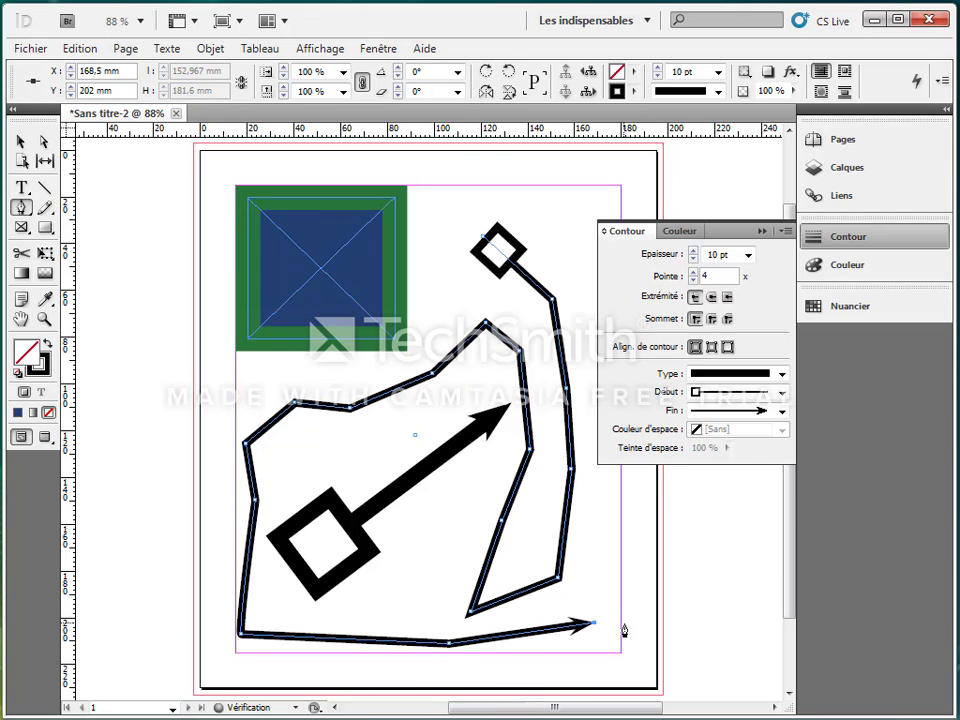
click(605, 540)
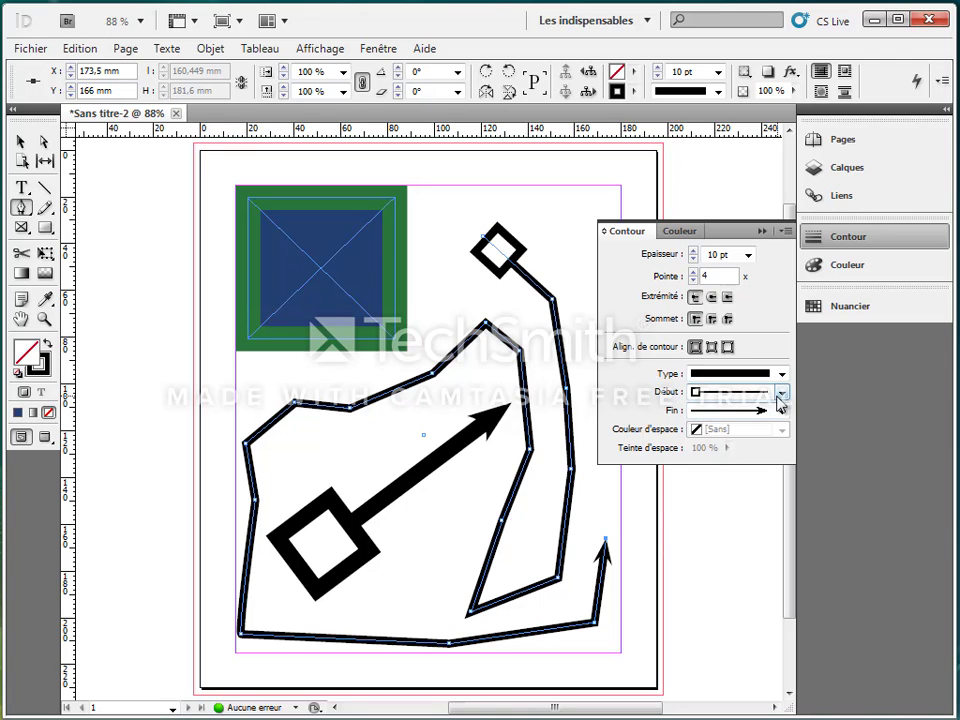
click(21, 142)
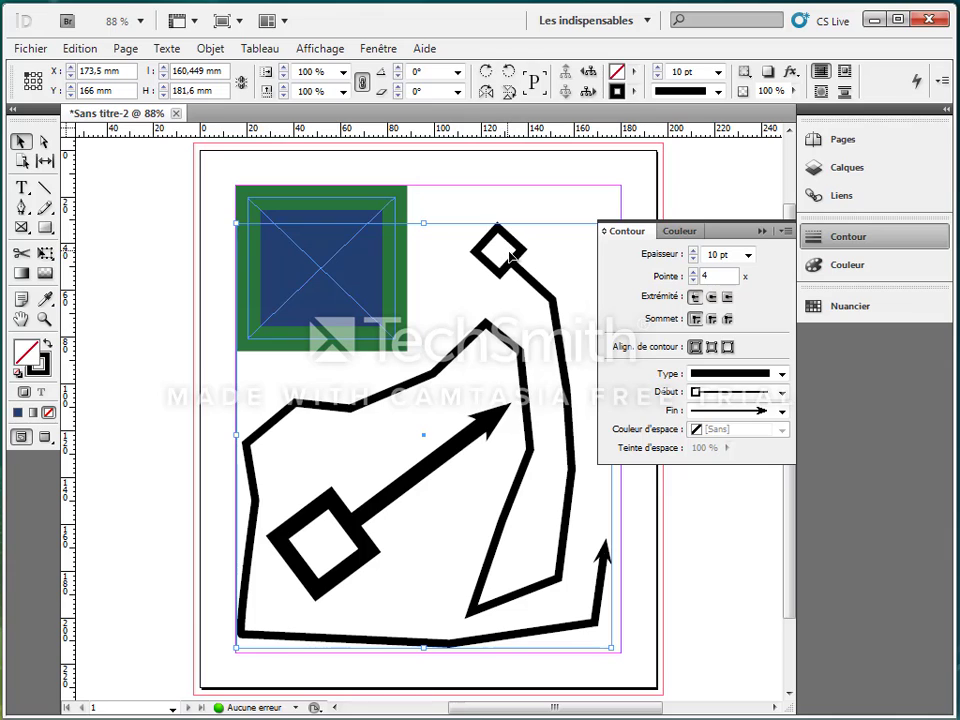
Try the Tirets and Pointillés stroke types on the path.
click(781, 374)
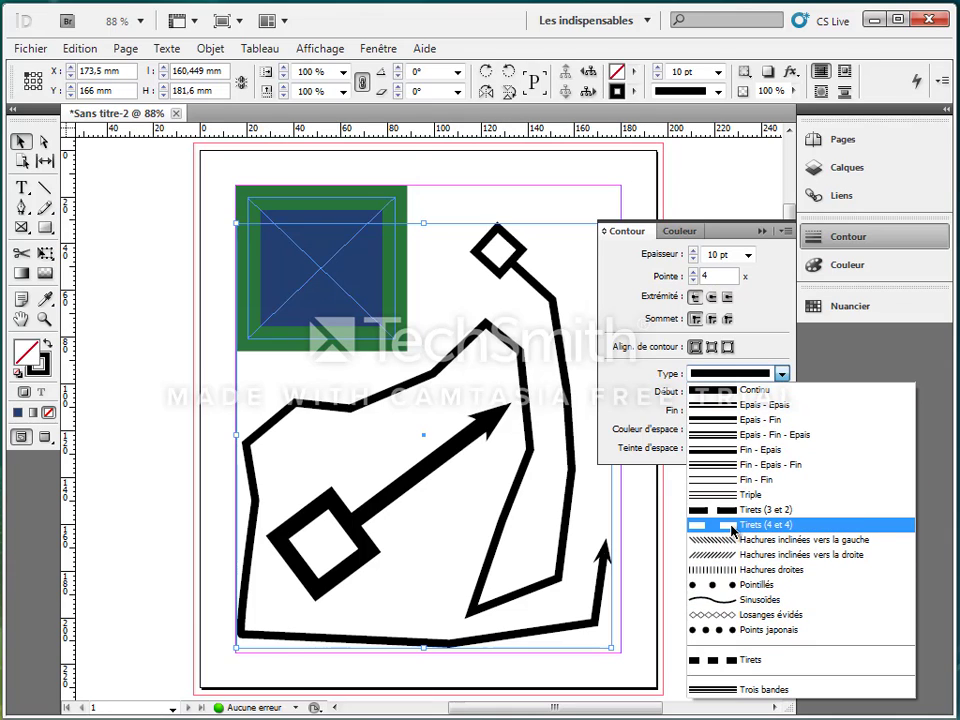
click(745, 660)
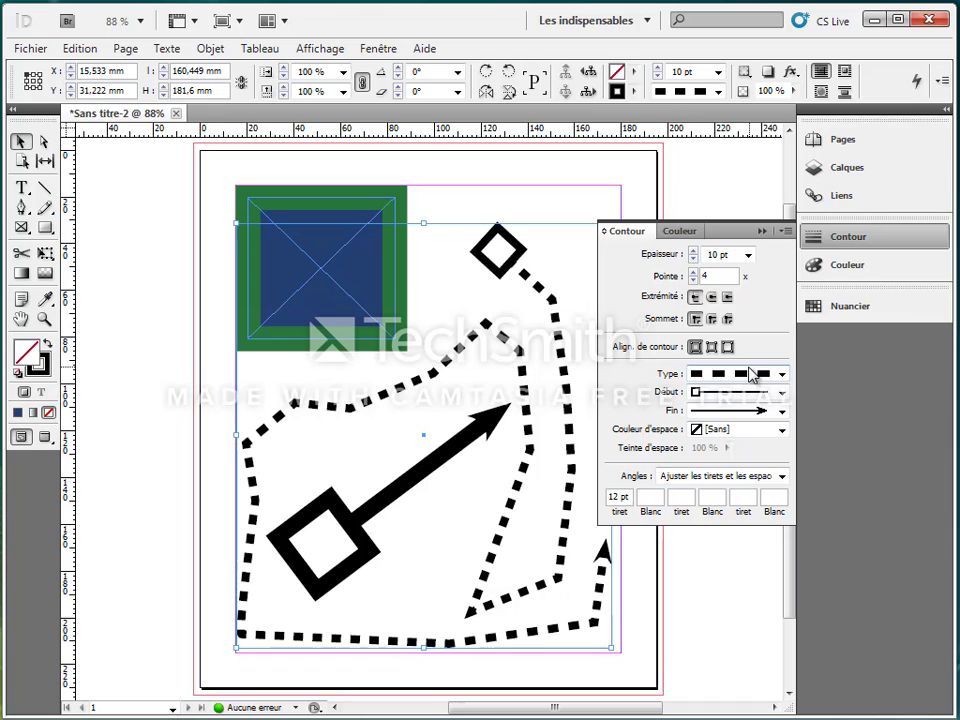
click(781, 374)
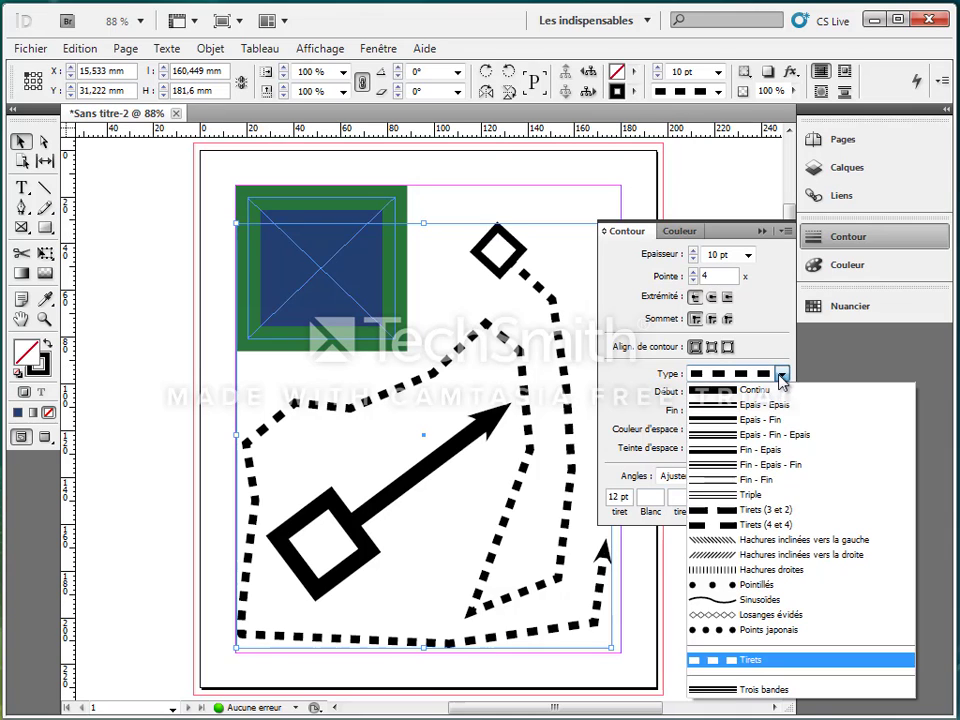
click(707, 584)
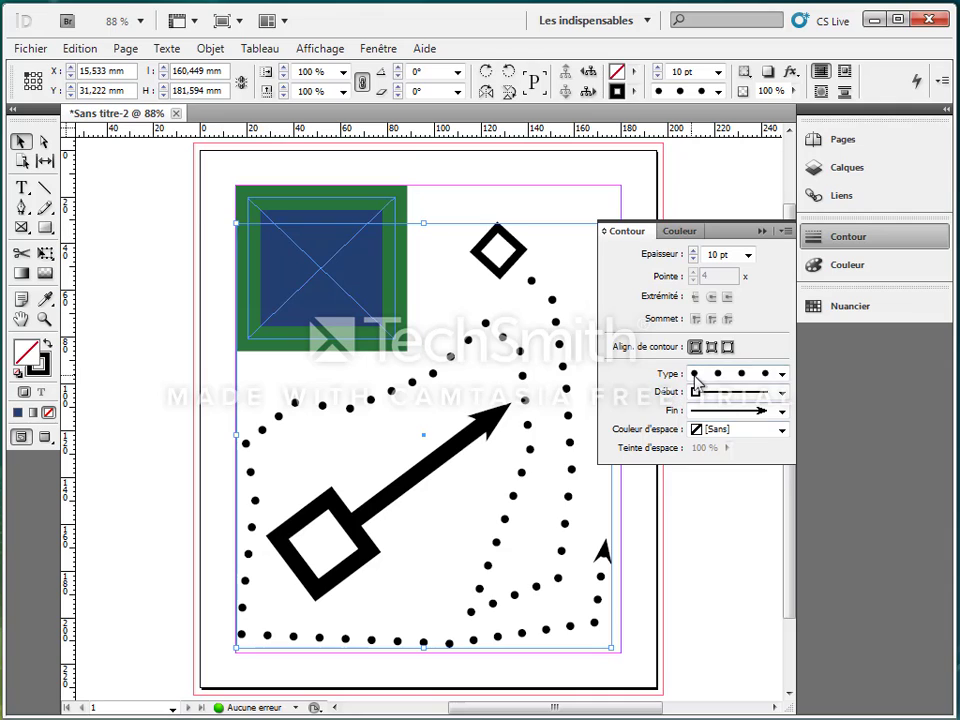
Try a C=100 M=0 J=0 N=0 gap colour on the dotted stroke, then reset the gap colour to Sans.
click(782, 429)
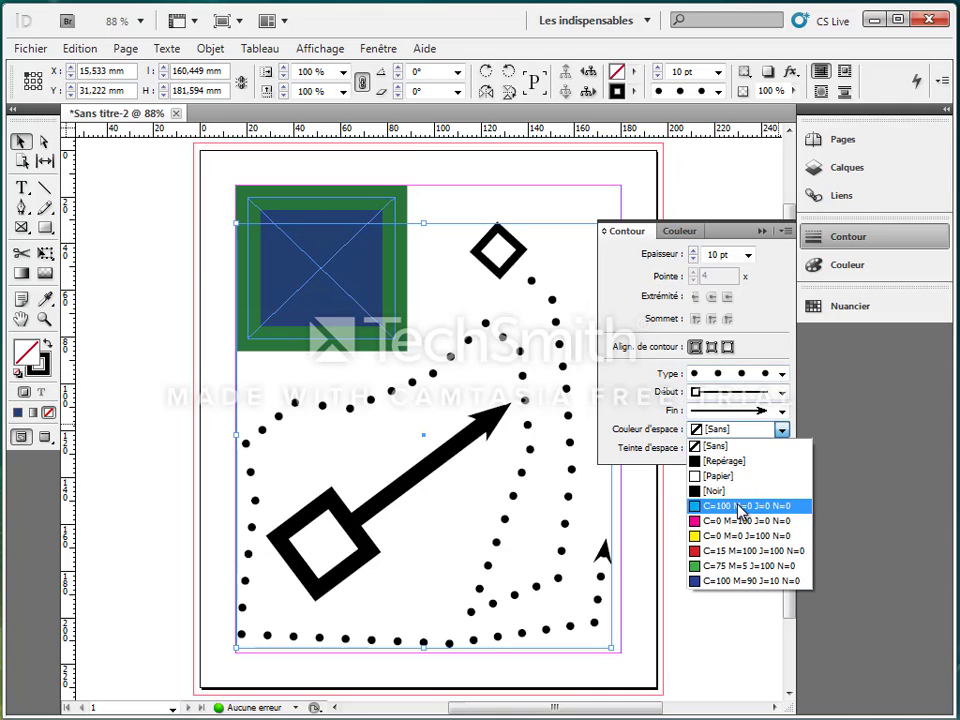
click(782, 506)
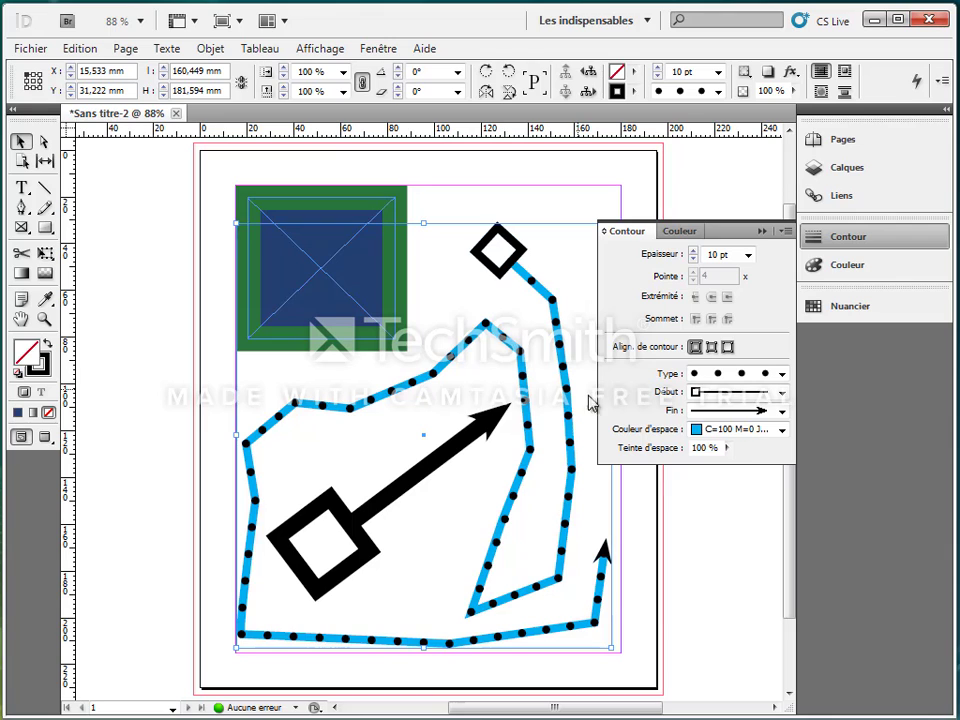
click(782, 429)
click(772, 447)
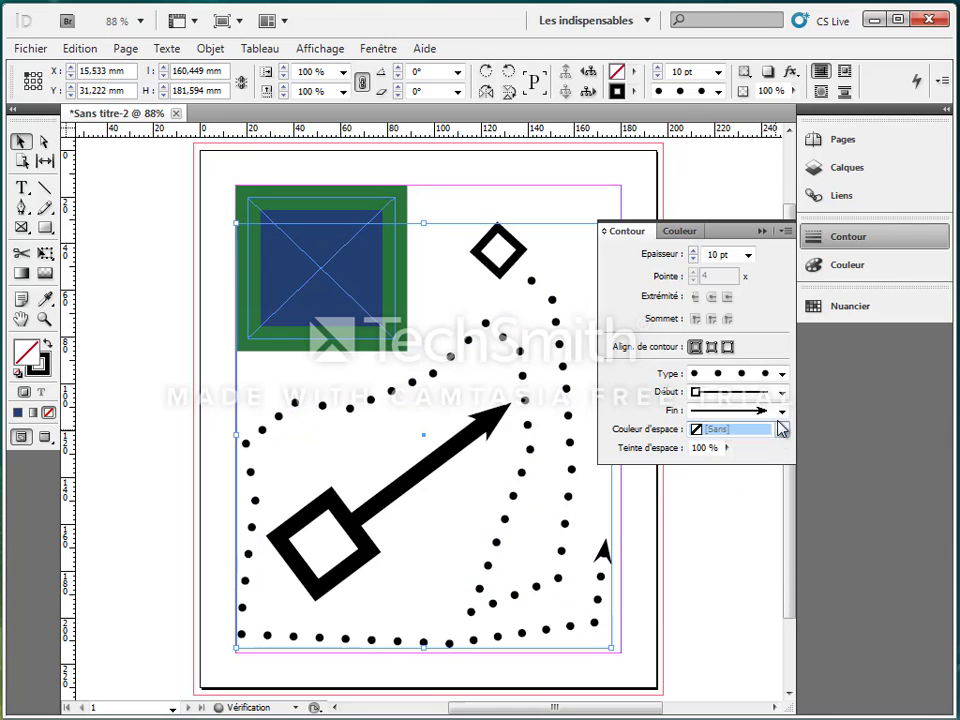
Set the path's stroke type to Tirets with 20 pt dashes and 15 pt gaps.
click(782, 374)
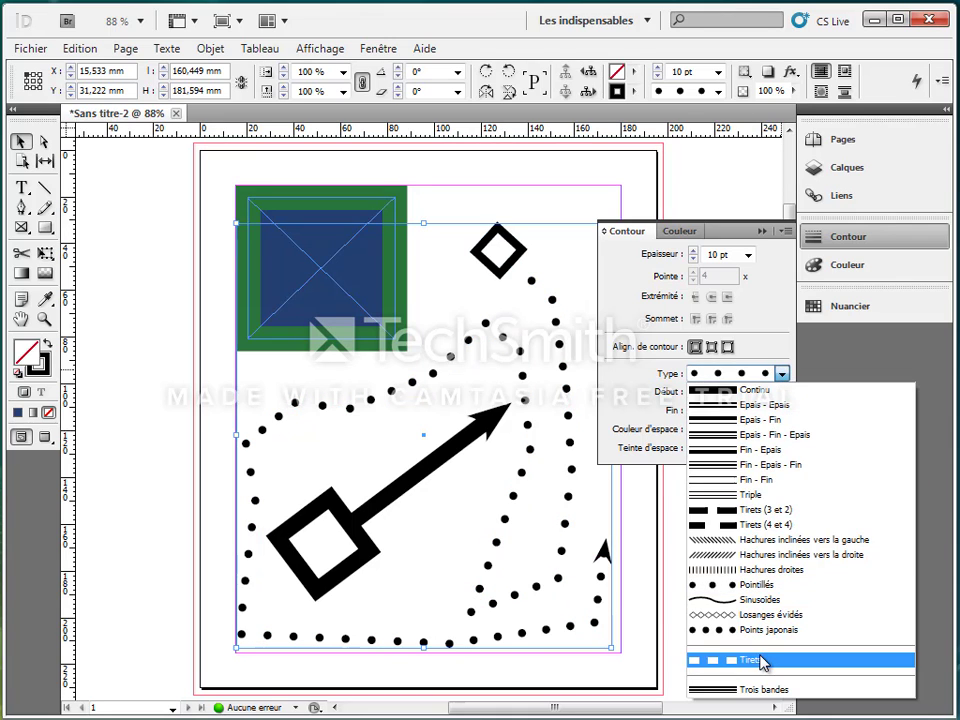
click(740, 660)
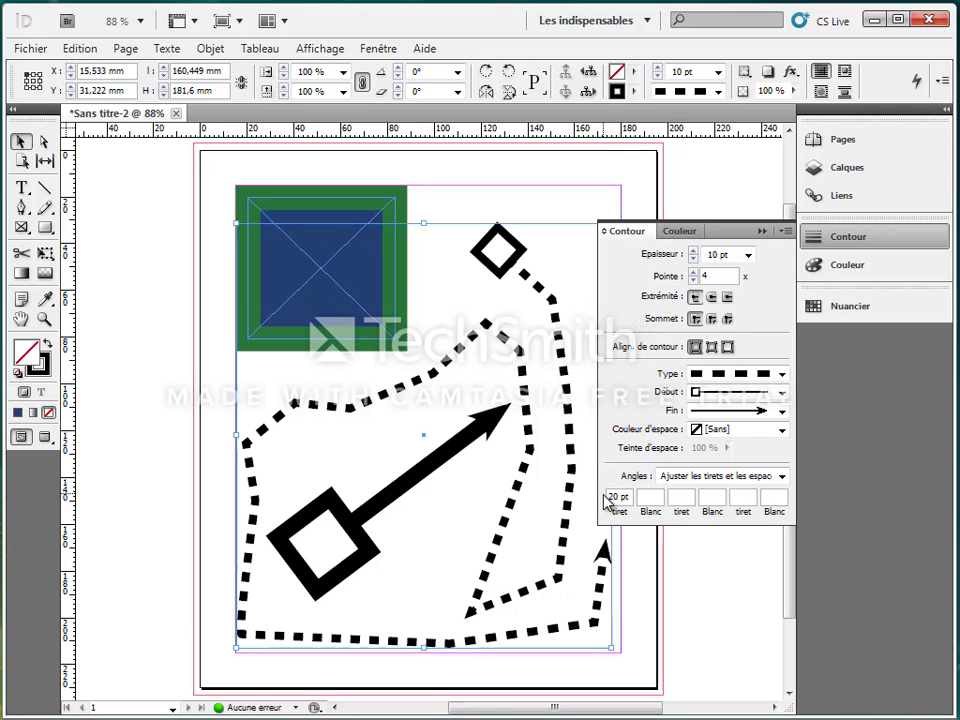
click(652, 498)
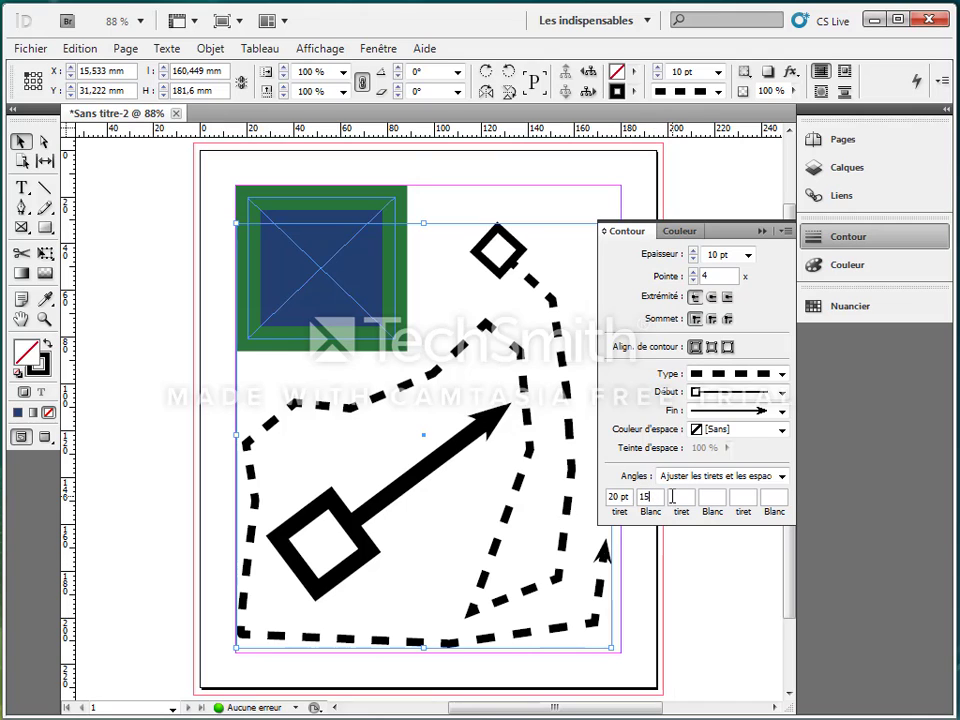
key(Tab)
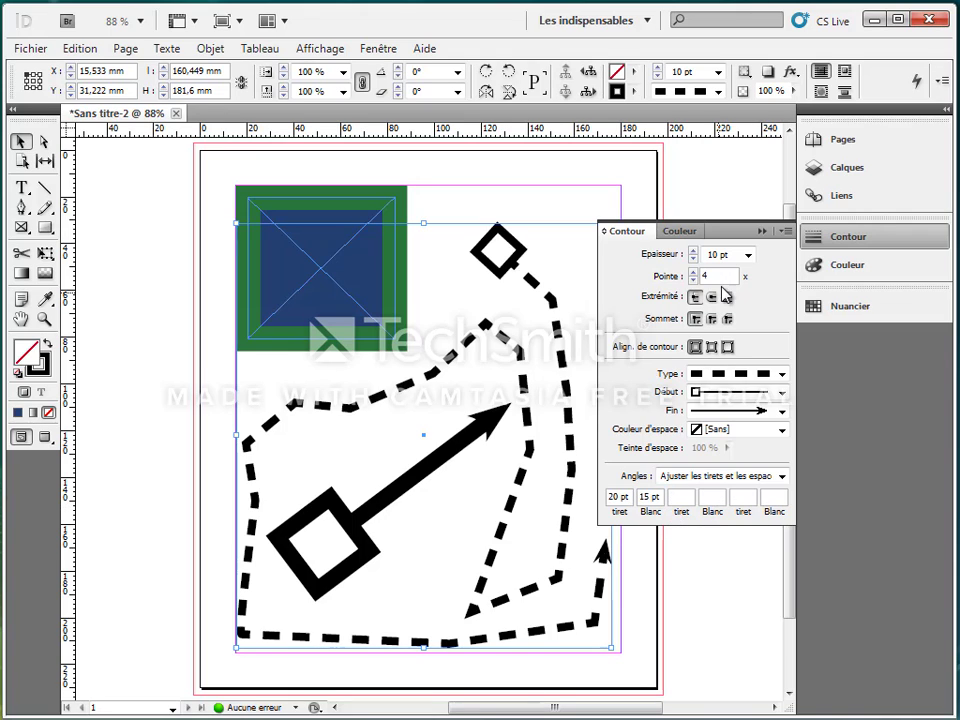
Collapse the stroke panel and enlarge the path by moving its top-right corner up to the margin.
click(762, 233)
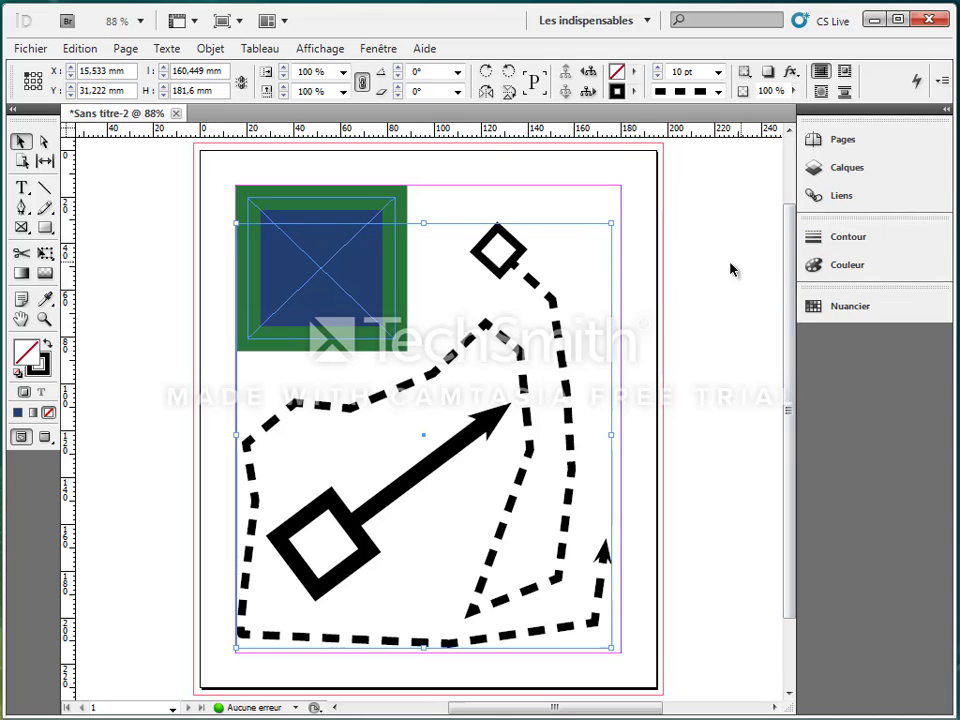
drag(611, 222, 621, 186)
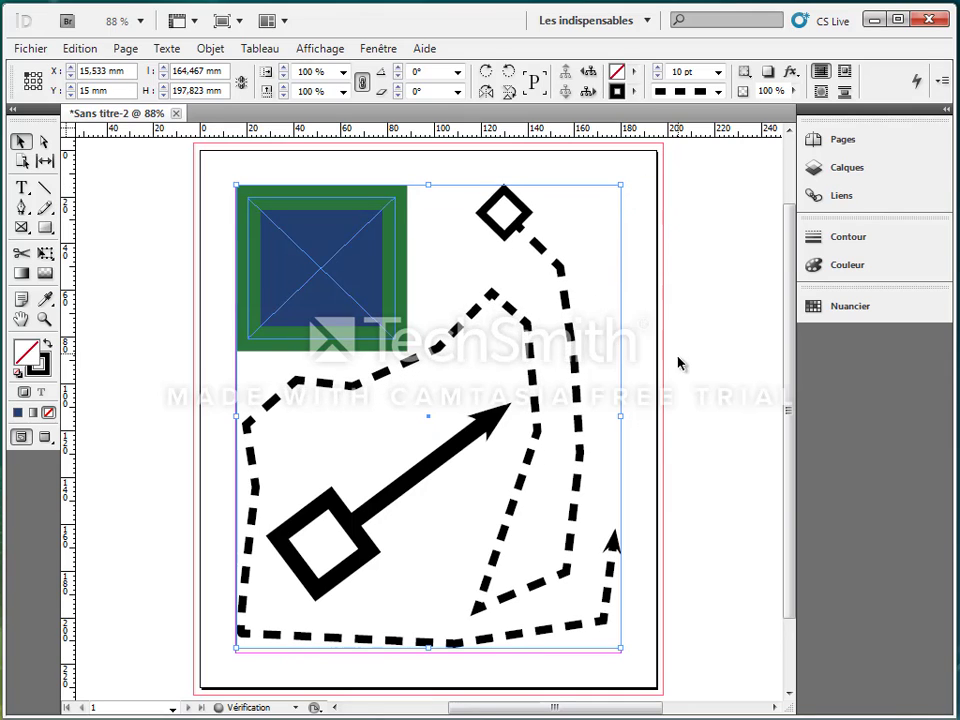